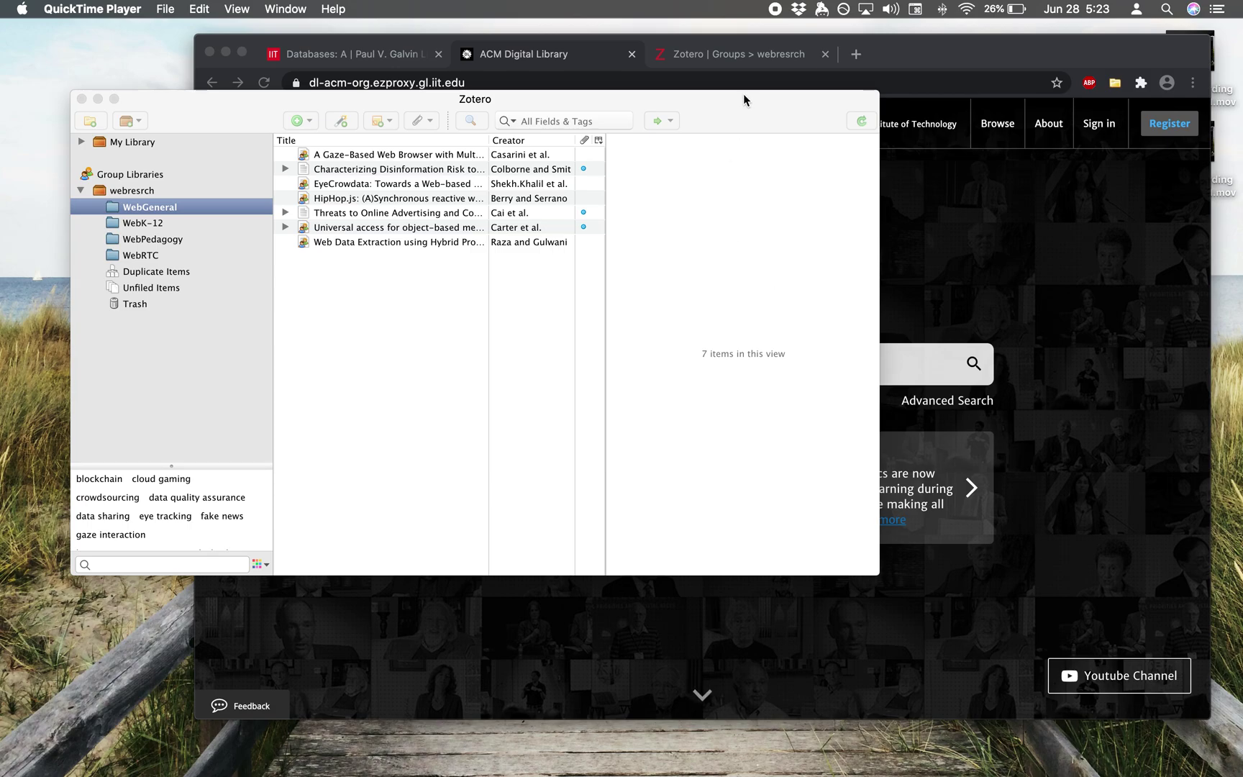
drag(743, 95, 712, 107)
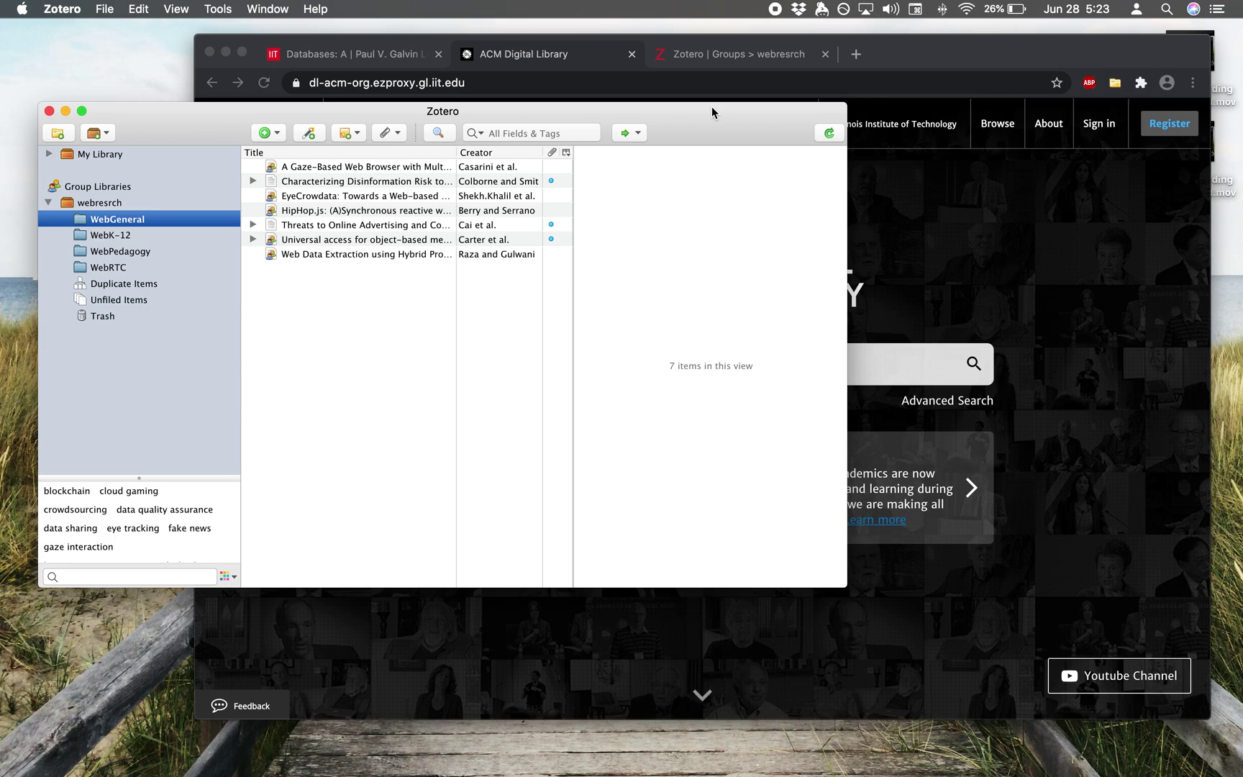
drag(712, 107, 722, 111)
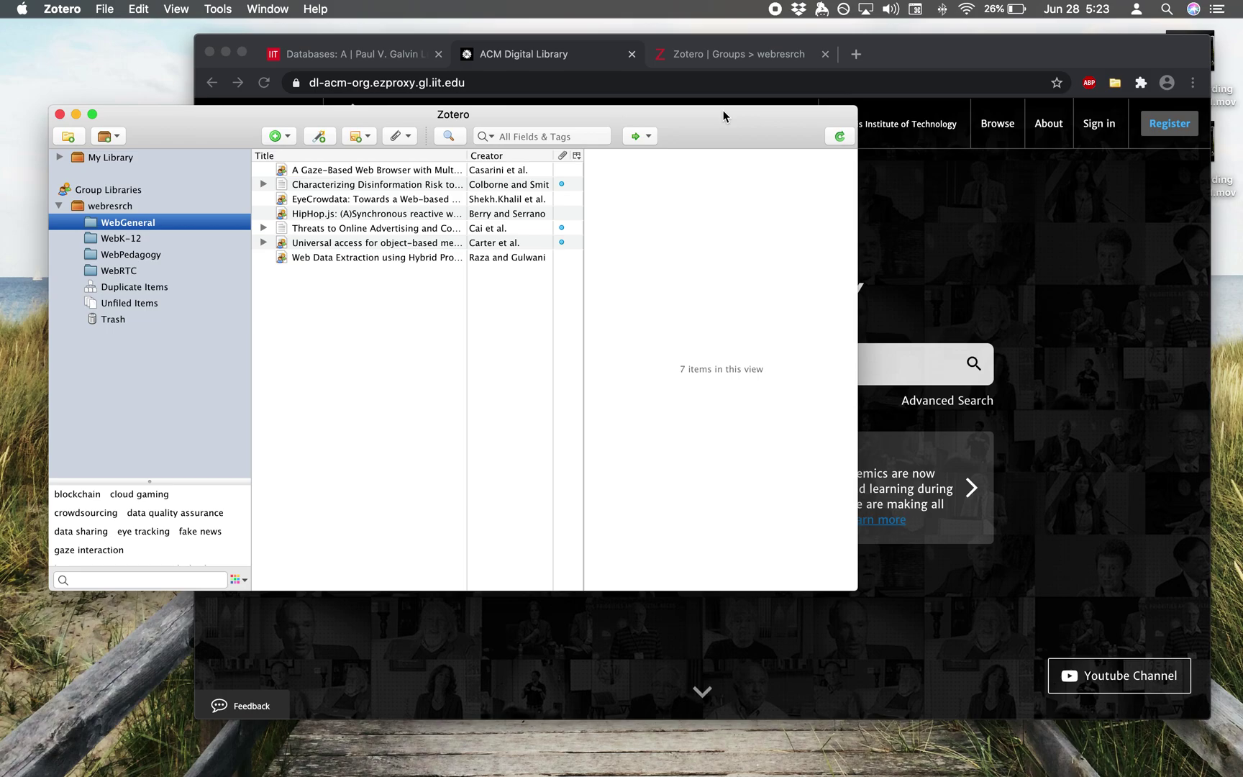
drag(721, 109, 729, 115)
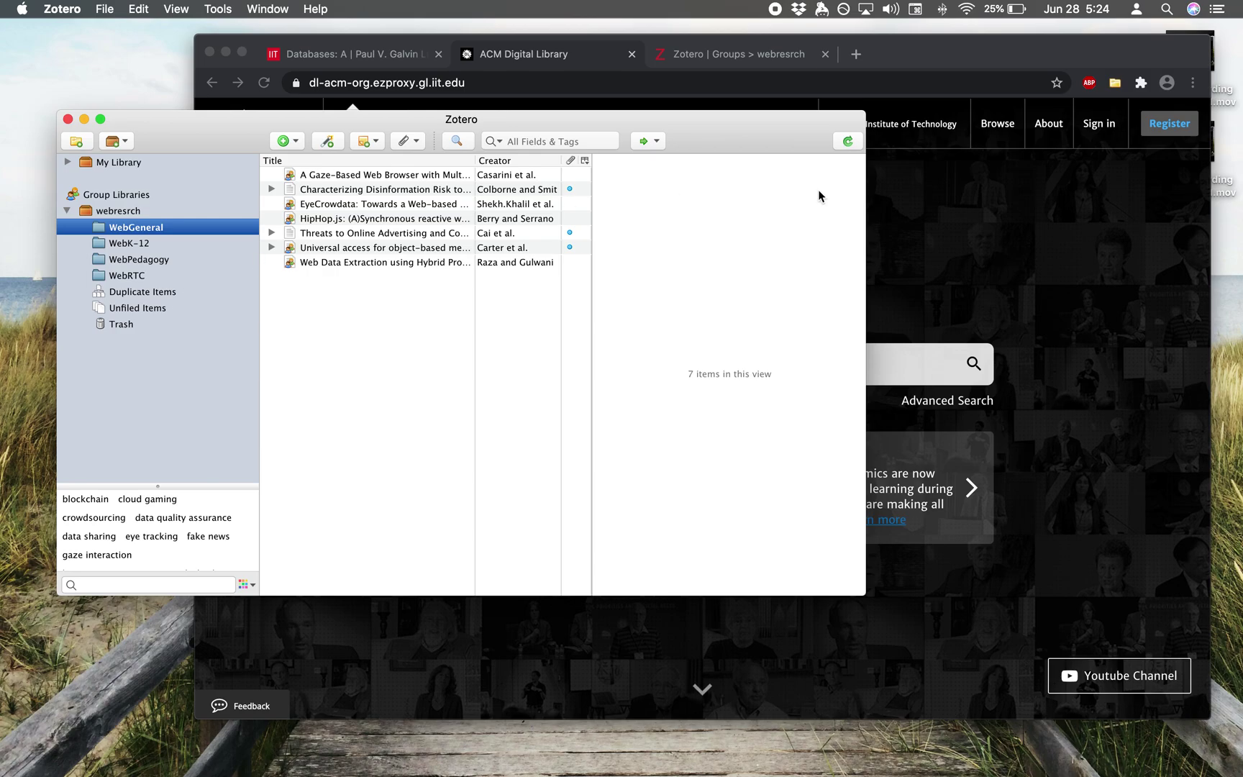
Switch to Chrome and open the ACM Digital Library from the university library's list of databases starting with A
click(951, 230)
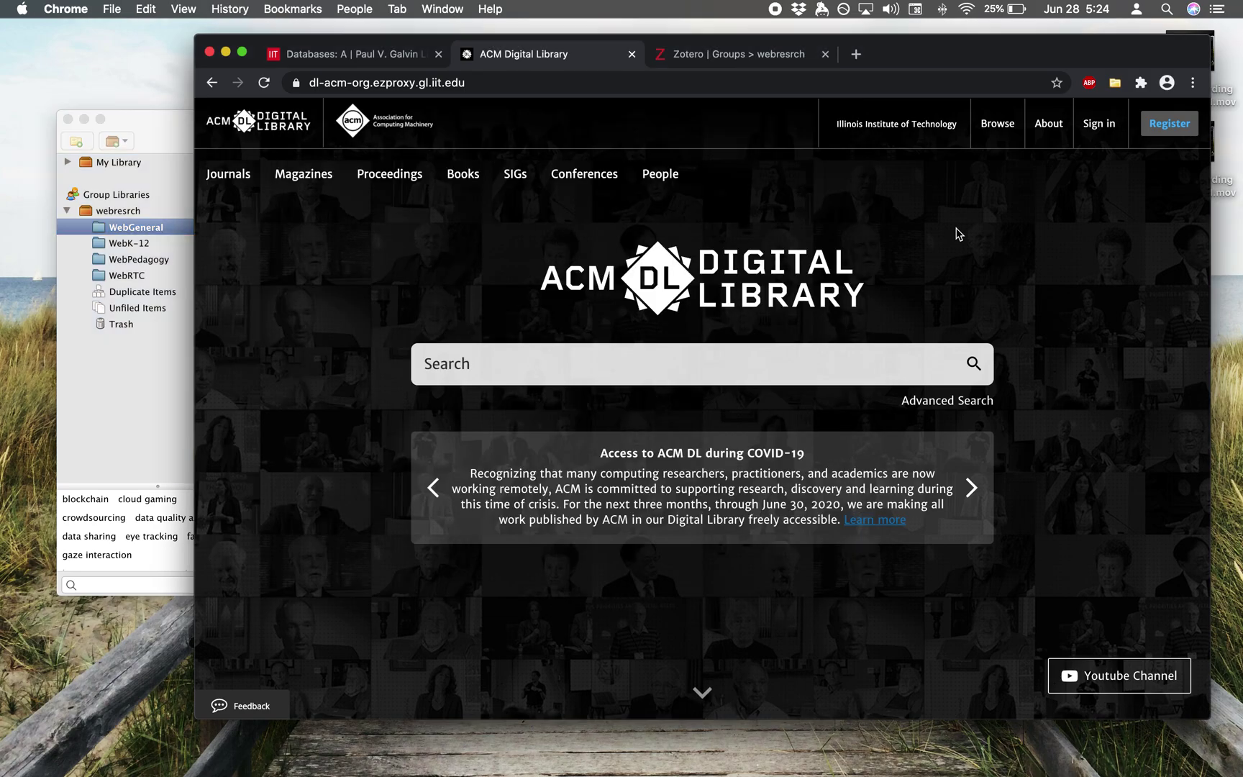
click(353, 54)
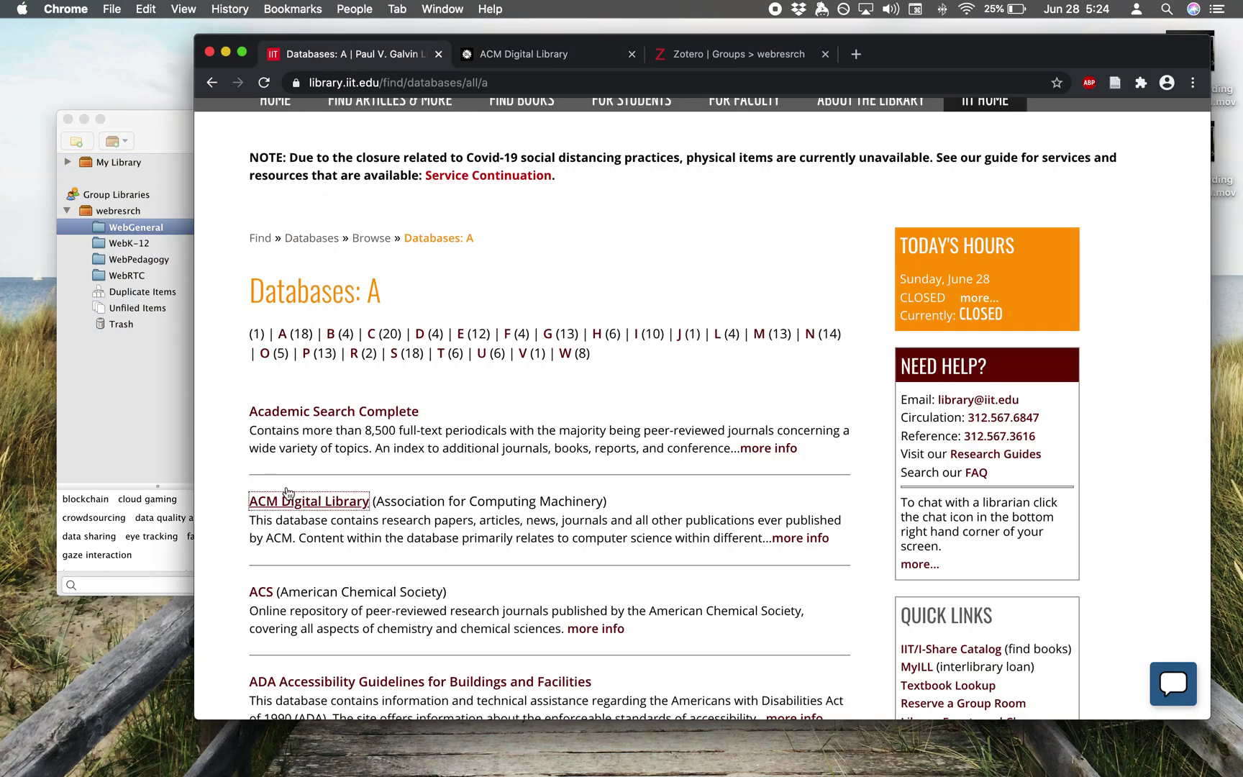
click(322, 506)
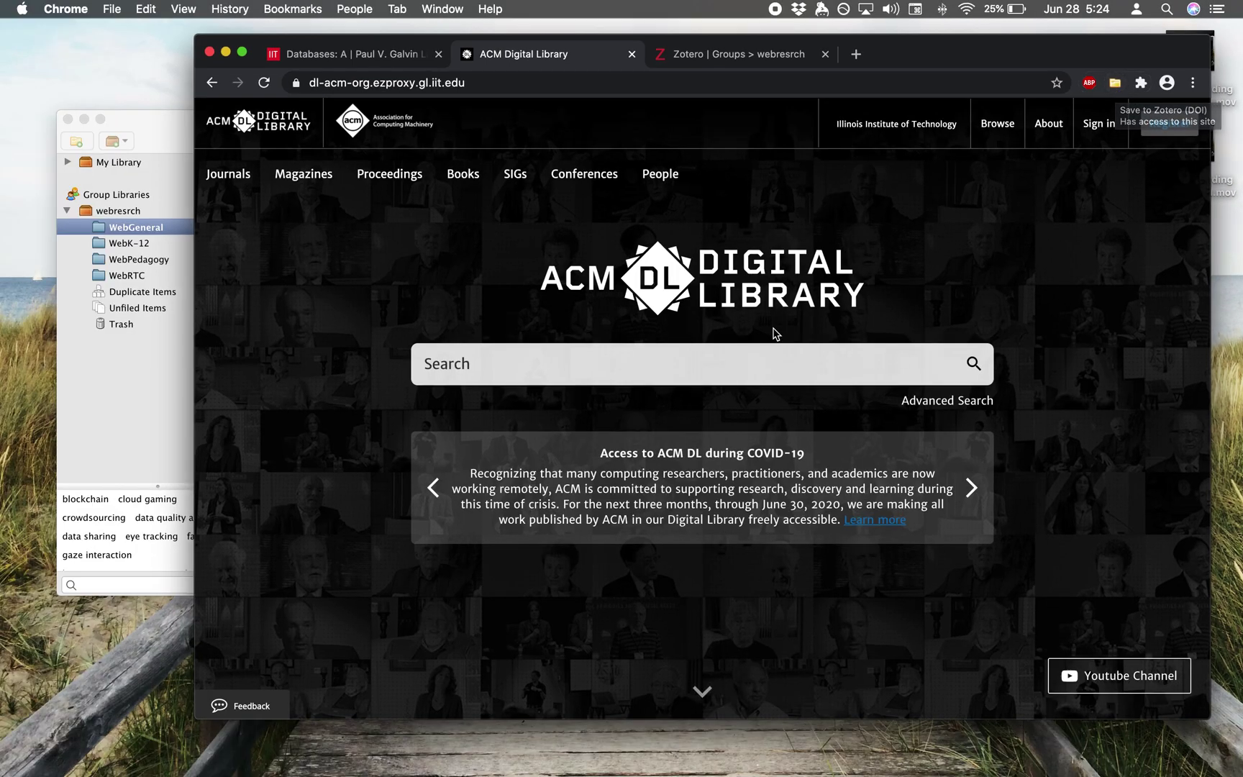
Search the ACM Digital Library for html5
click(775, 359)
text(html5)
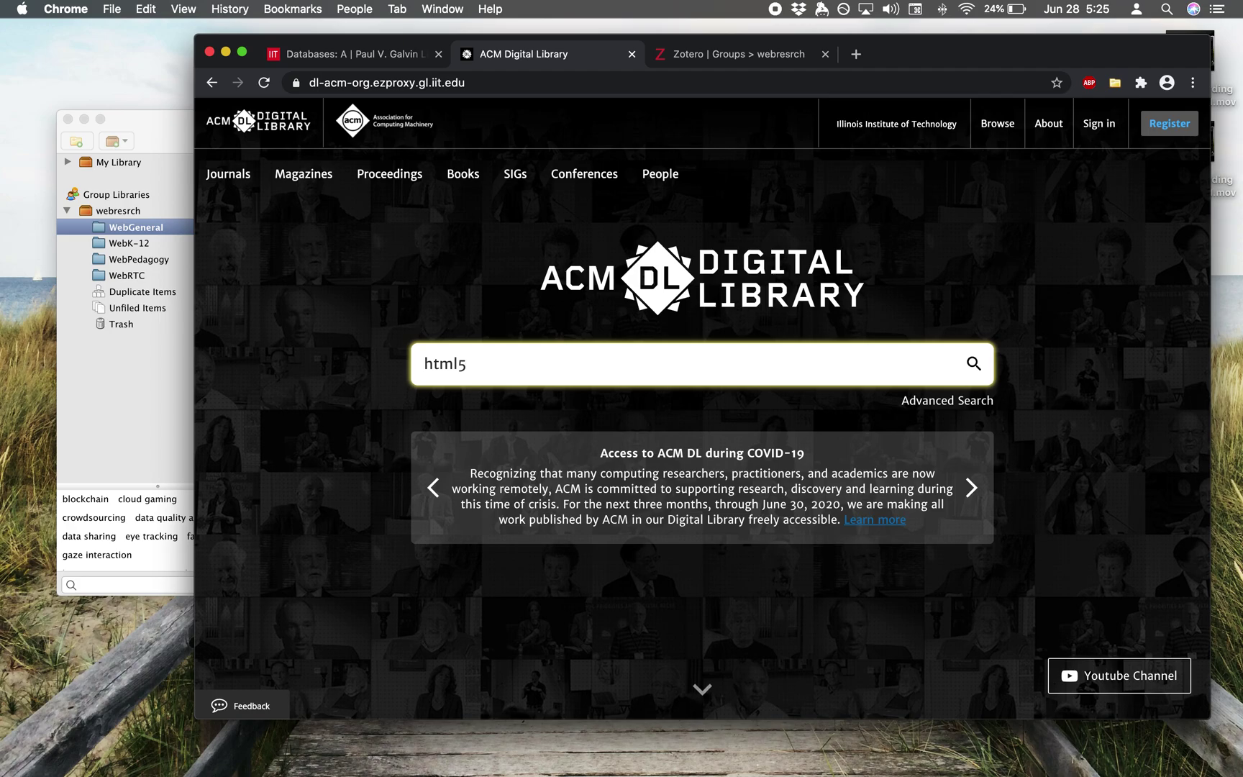
key(Return)
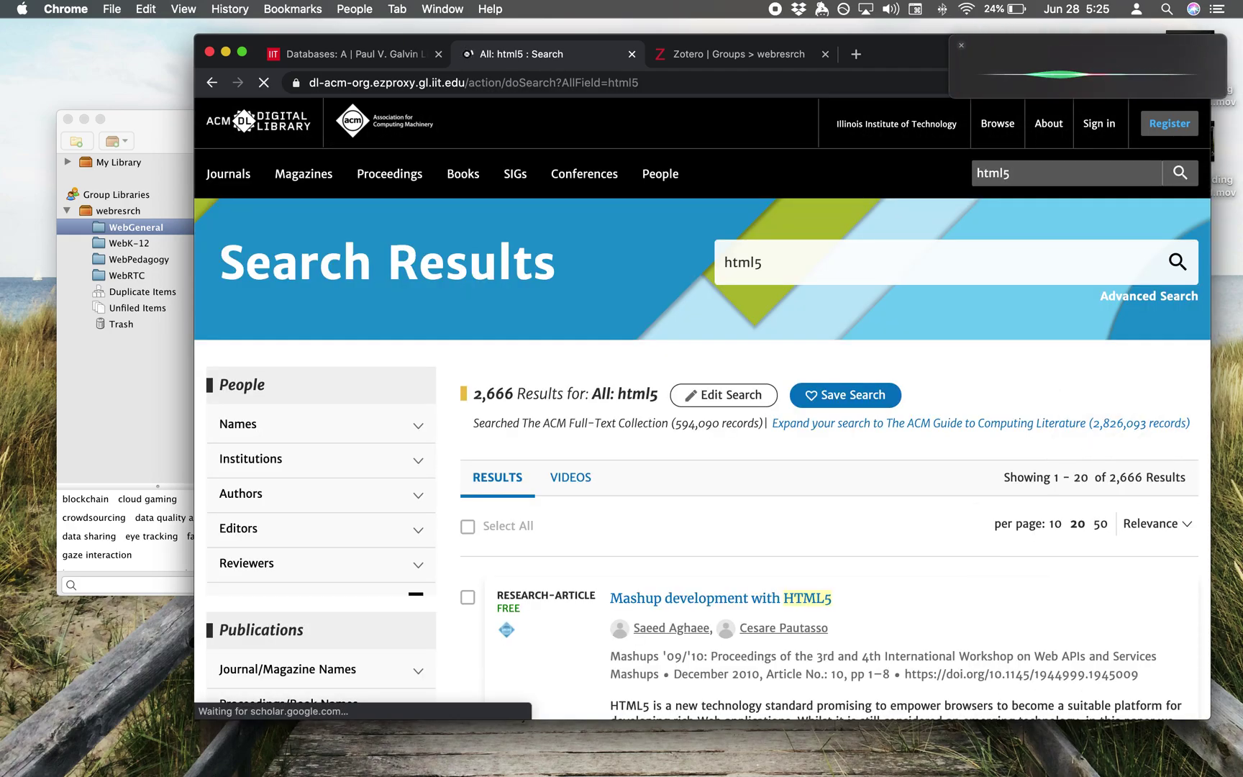
Dismiss the Siri prompt and open the article "Mashup development with HTML5" from the search results
scroll(892, 360, down, 3)
scroll(891, 354, down, 3)
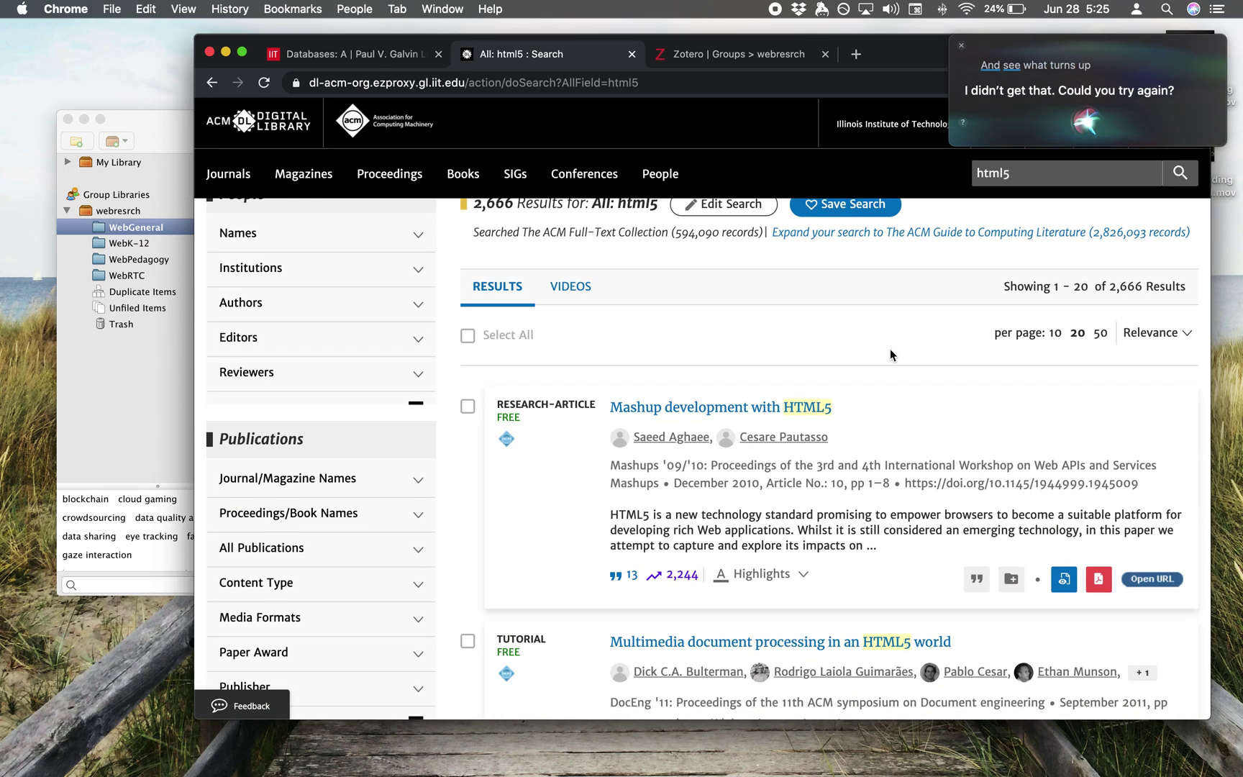
click(962, 46)
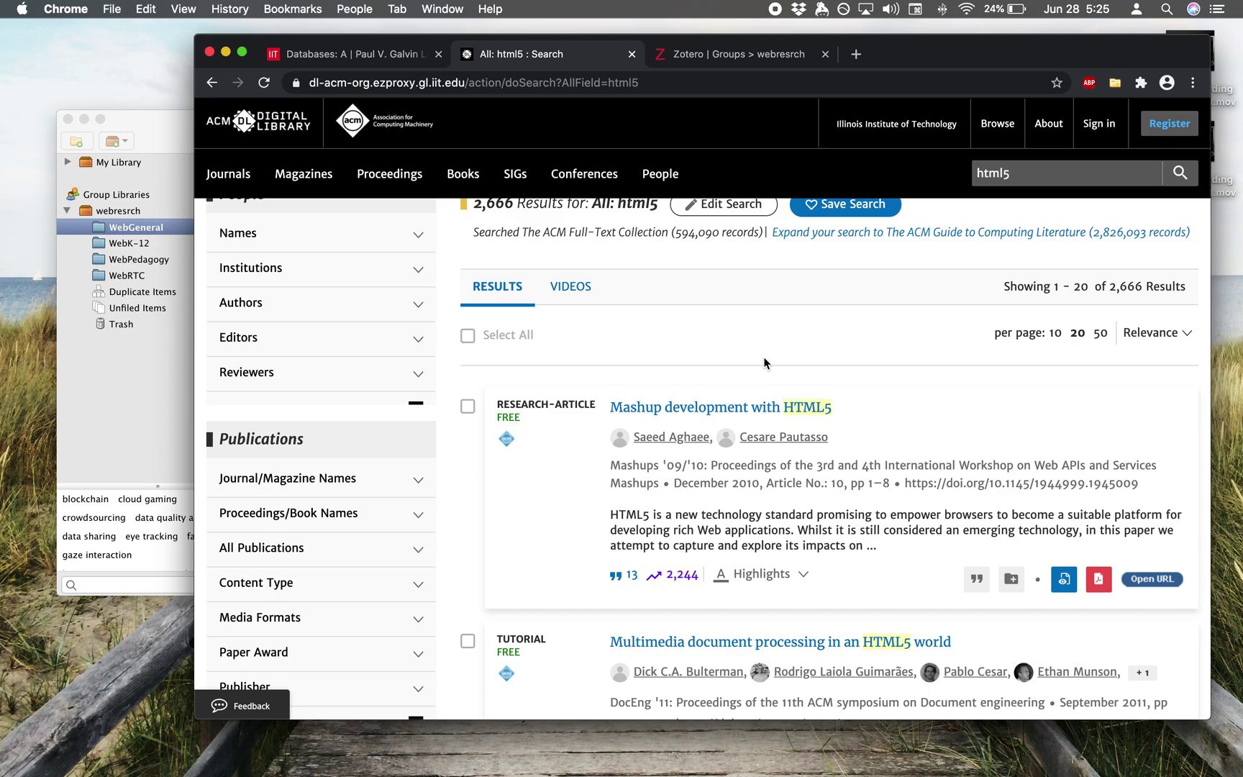
scroll(764, 363, down, 3)
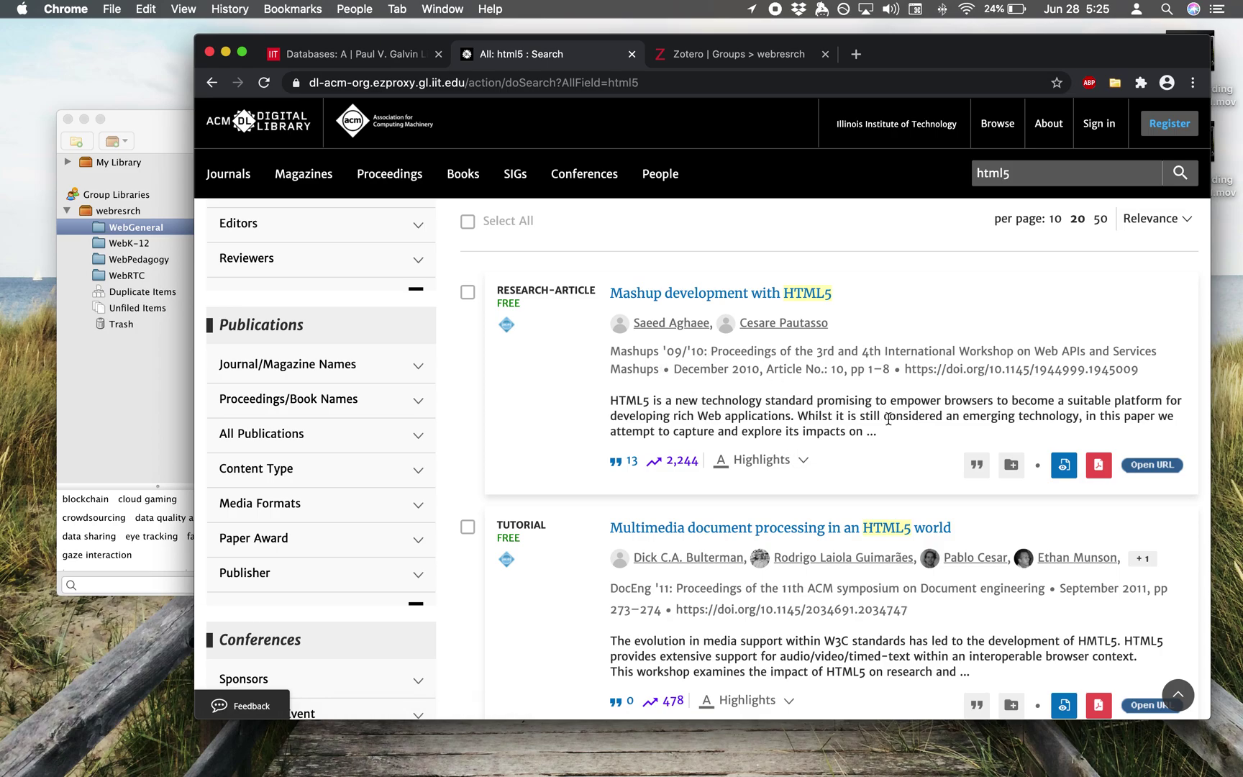
scroll(888, 435, down, 1)
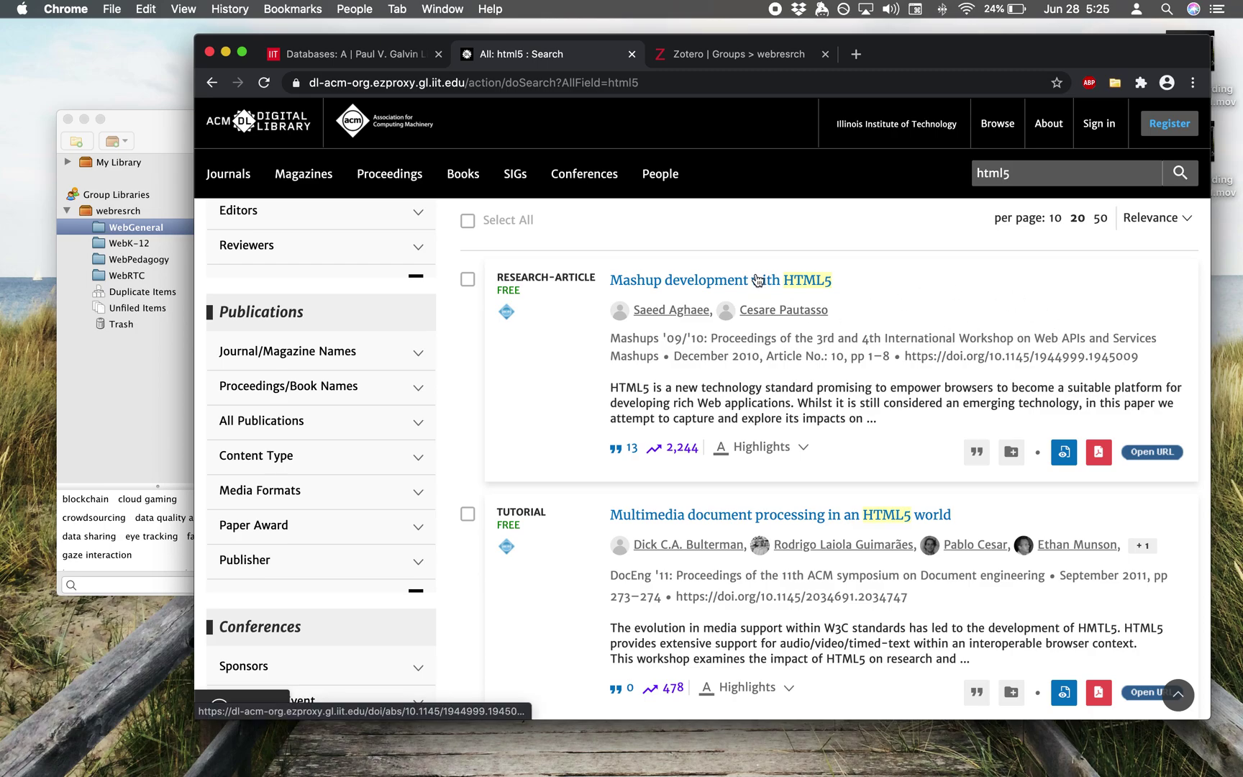
scroll(757, 280, up, 3)
click(759, 383)
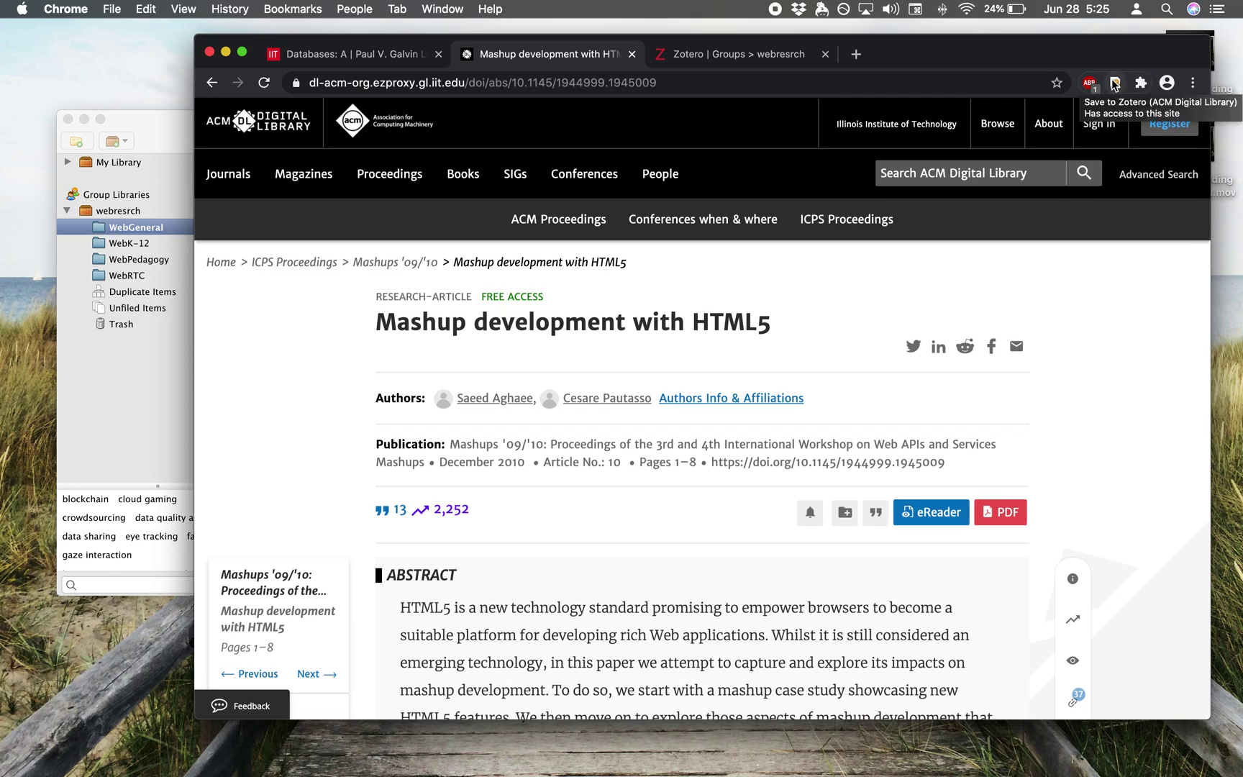
Save the article's record to Zotero with the browser connector, keeping the WebGeneral collection of webresrch as the destination
scroll(1086, 374, down, 5)
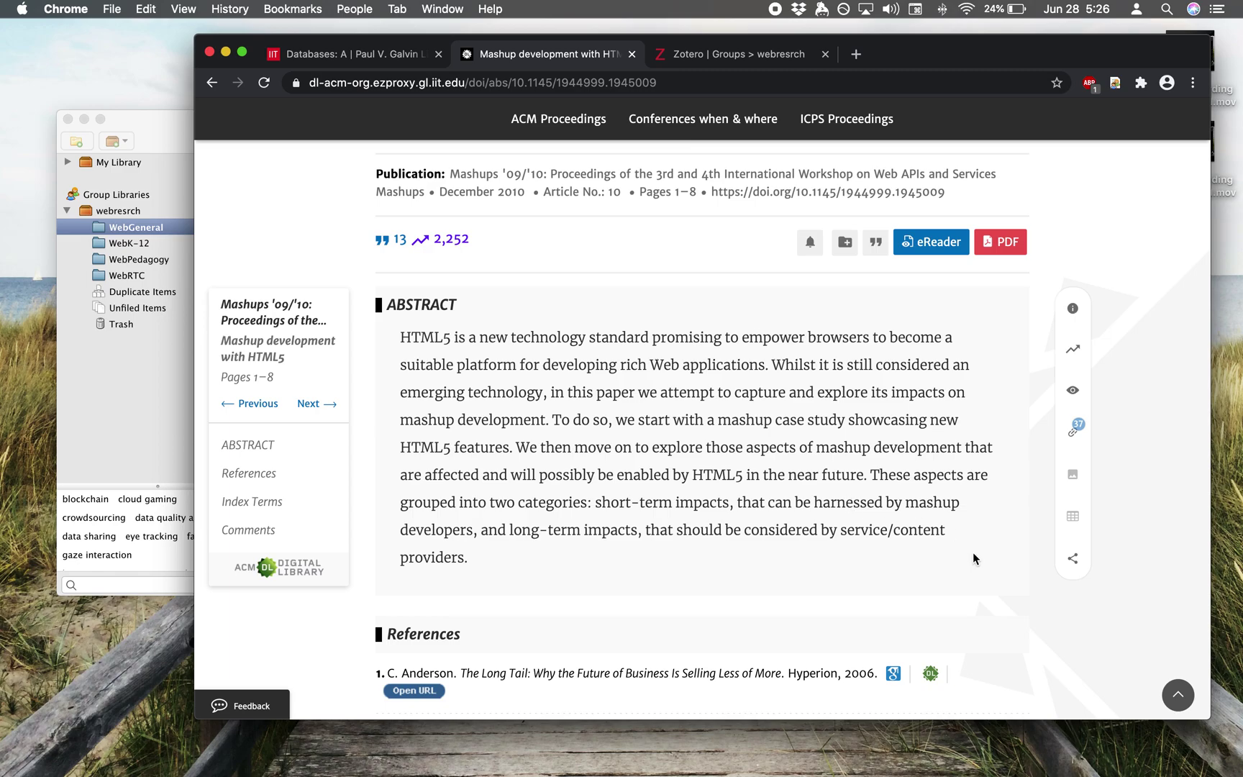
scroll(973, 569, up, 5)
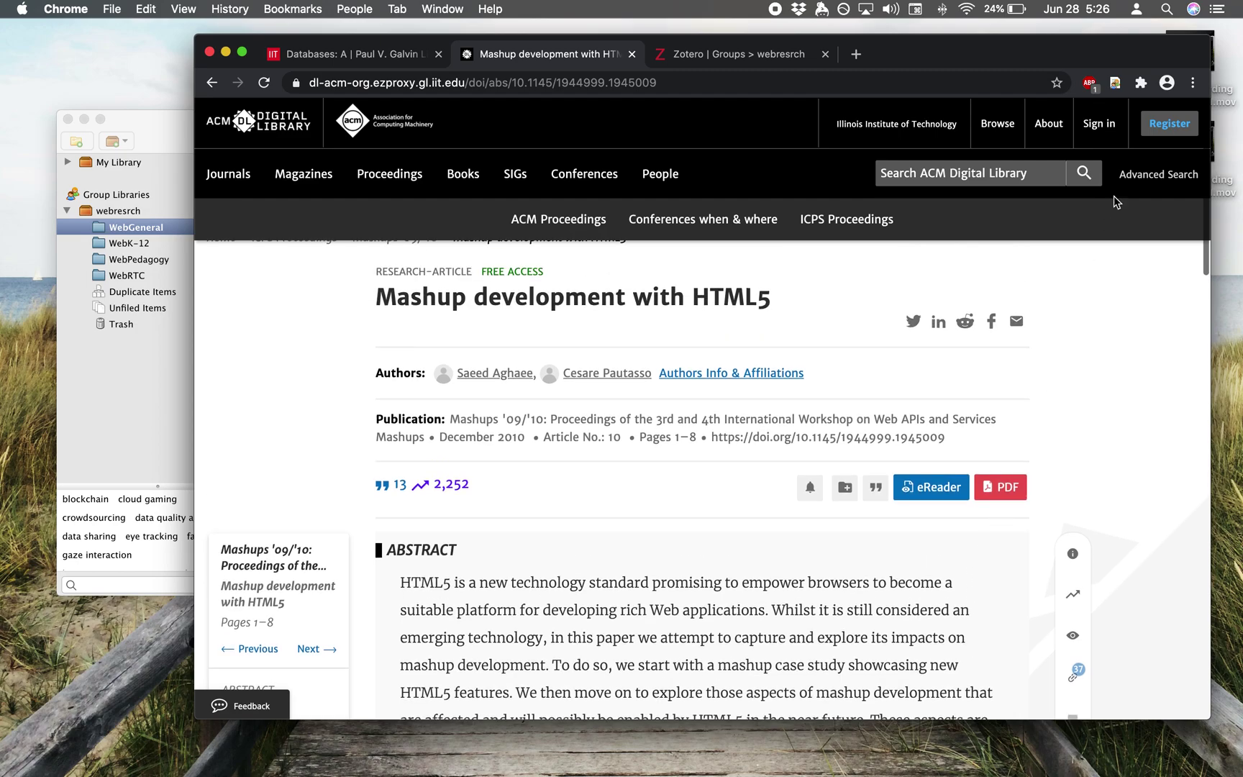
click(1115, 84)
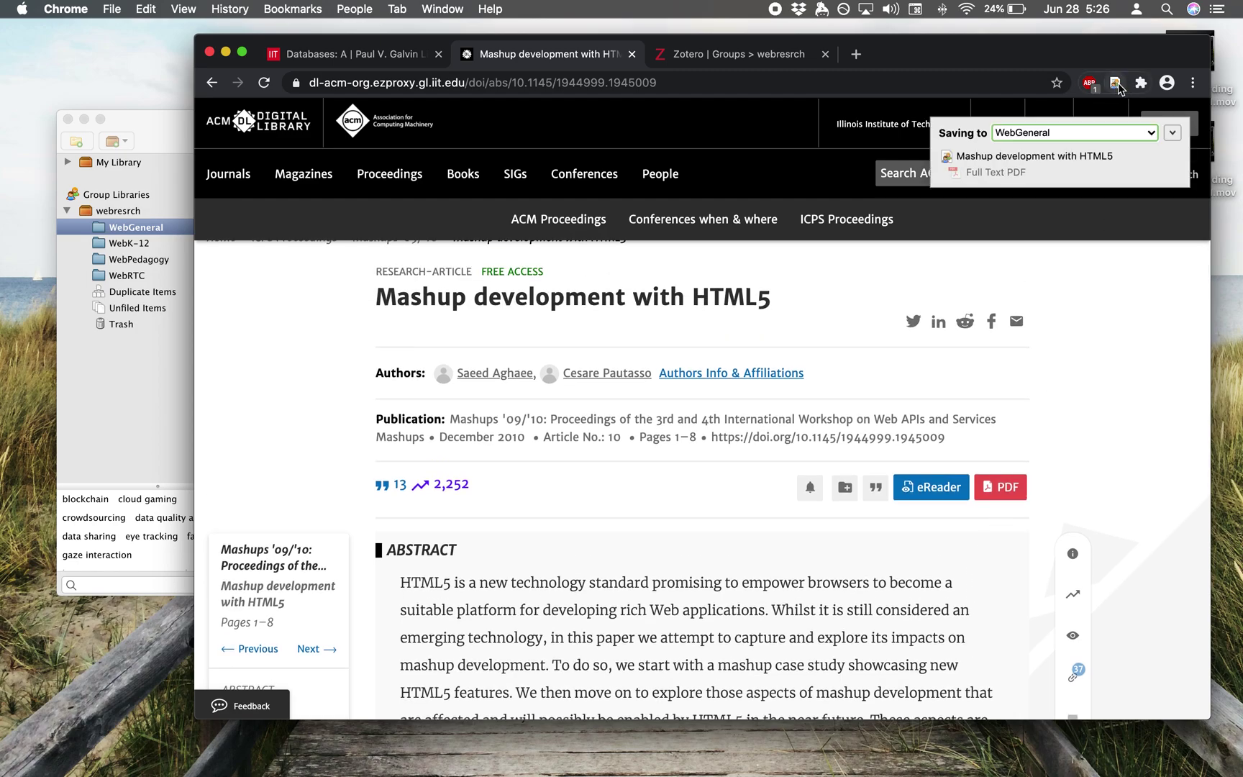
click(1149, 135)
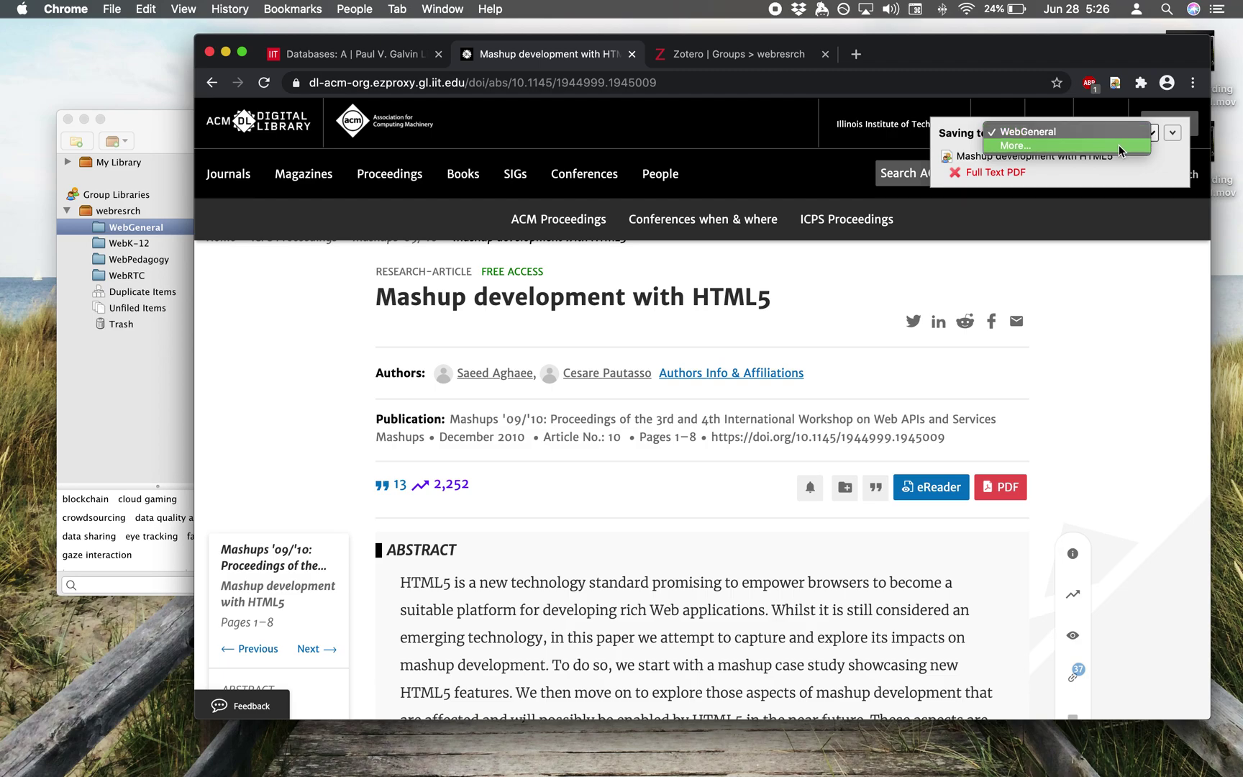
click(1118, 145)
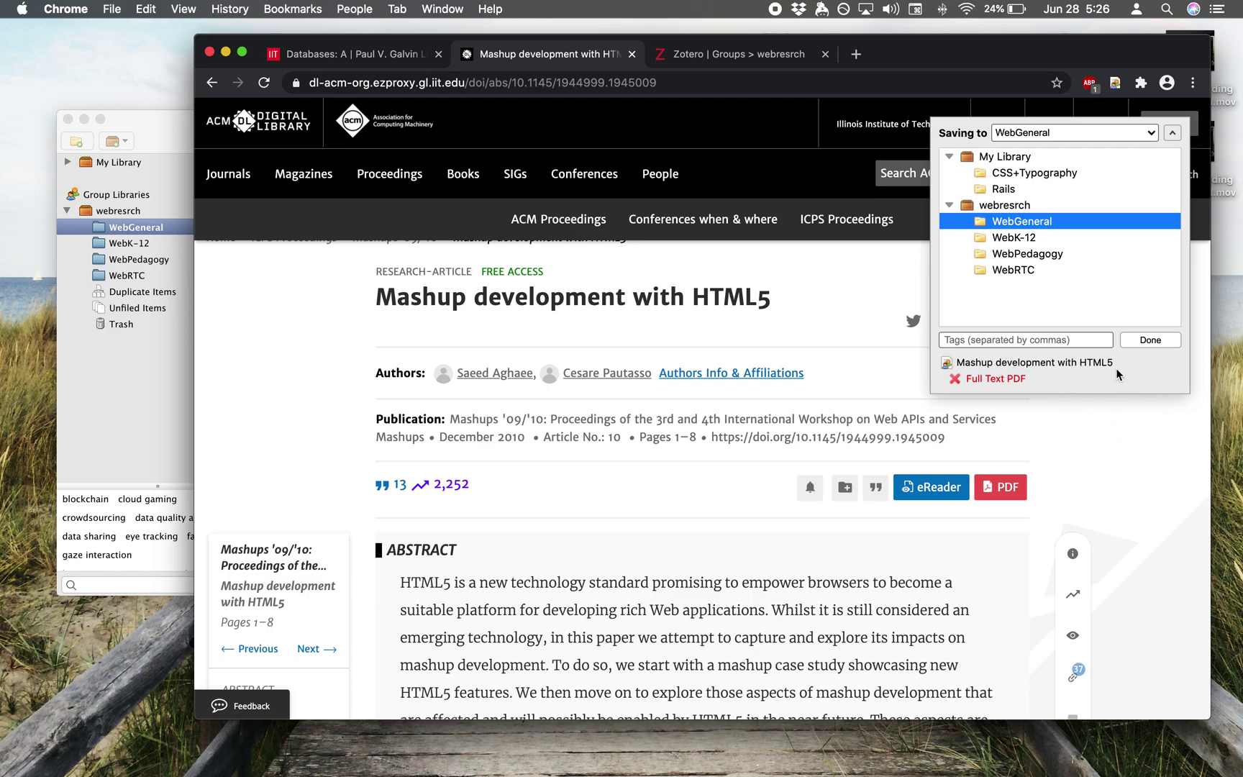
click(1149, 340)
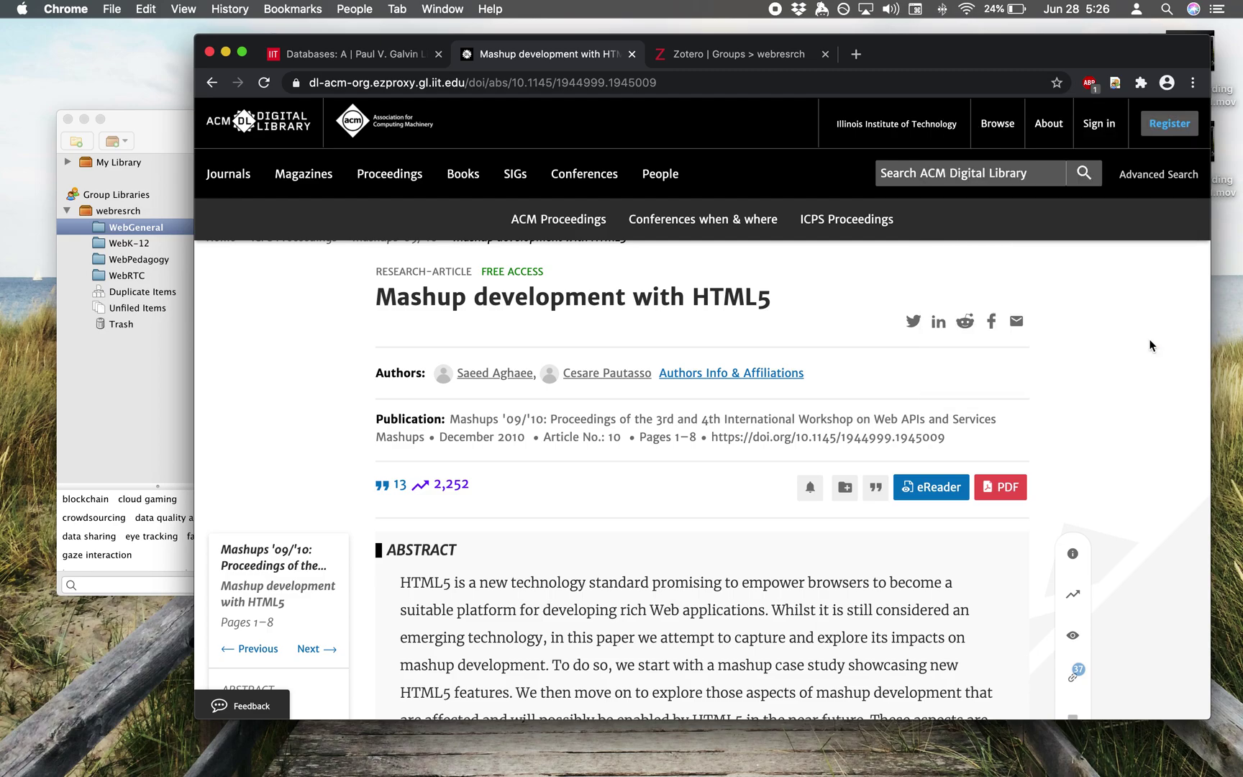
Switch to Zotero and review all the information fields of the newly saved "Mashup development with HTML5" item
click(110, 408)
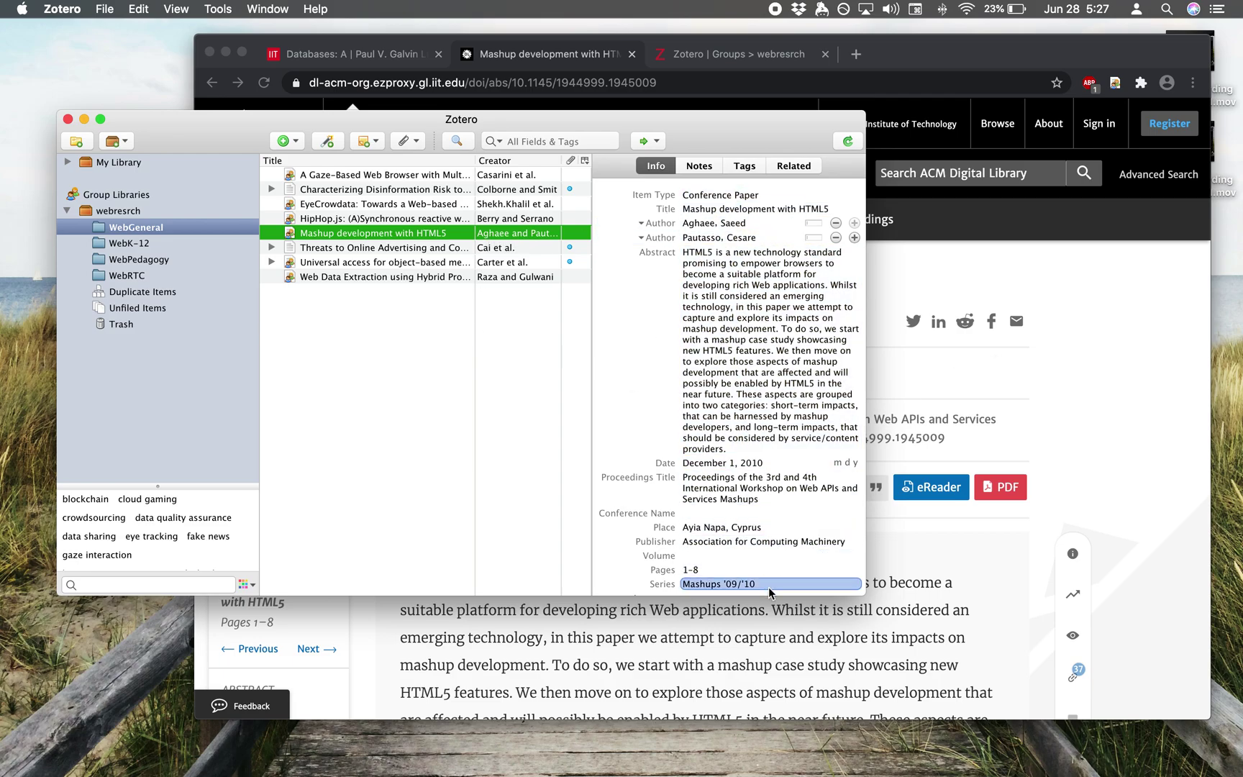
scroll(769, 512, down, 2)
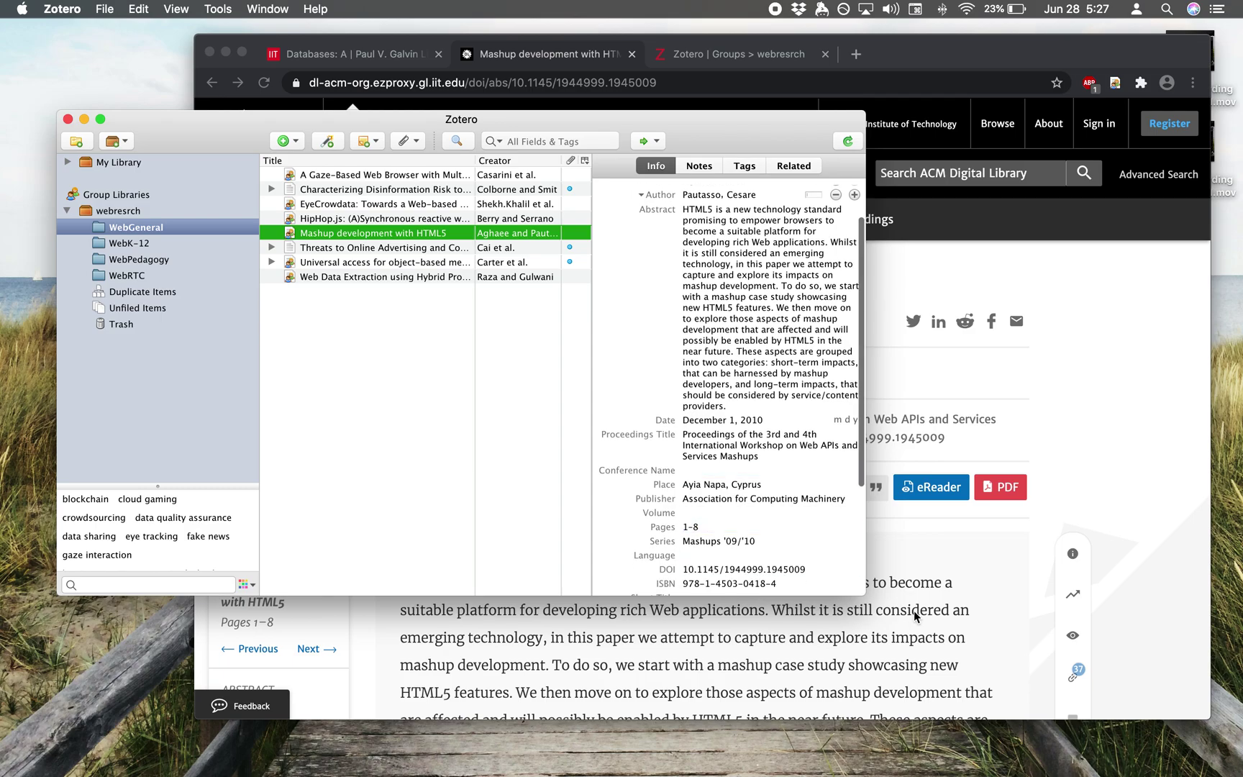
scroll(743, 503, down, 7)
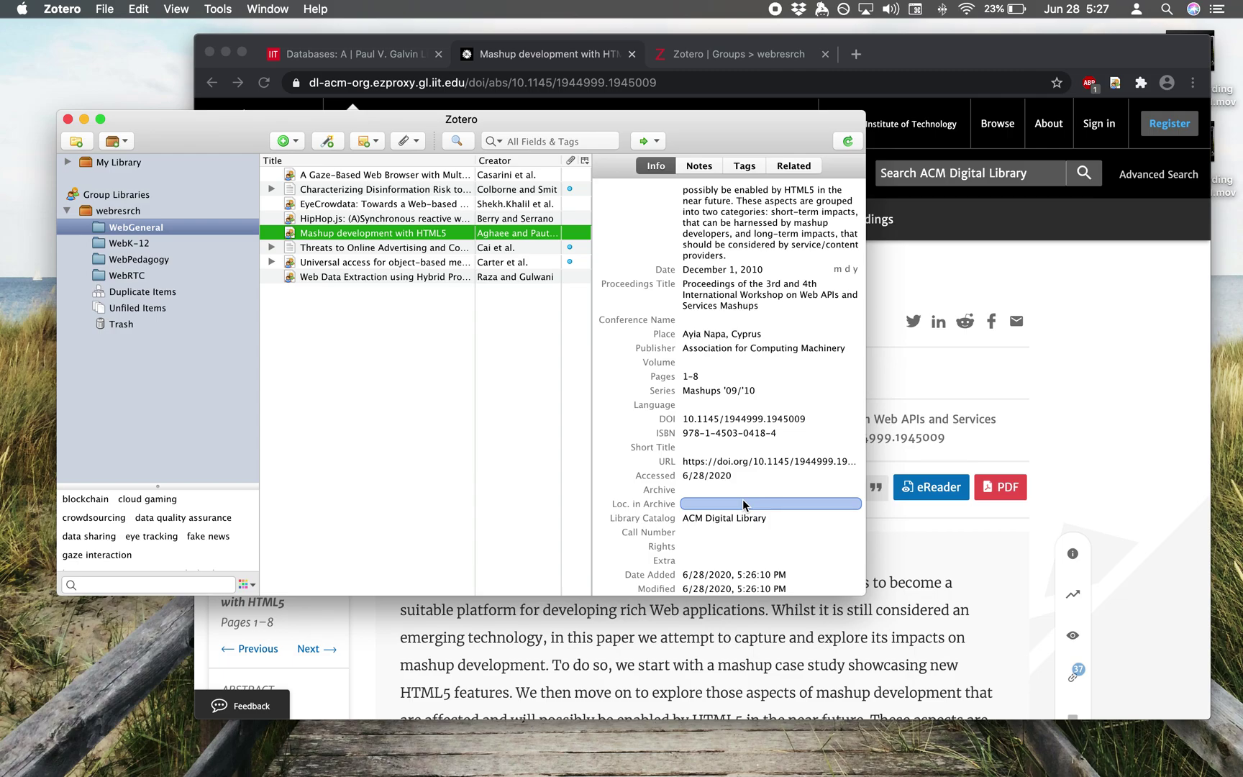
scroll(743, 504, up, 9)
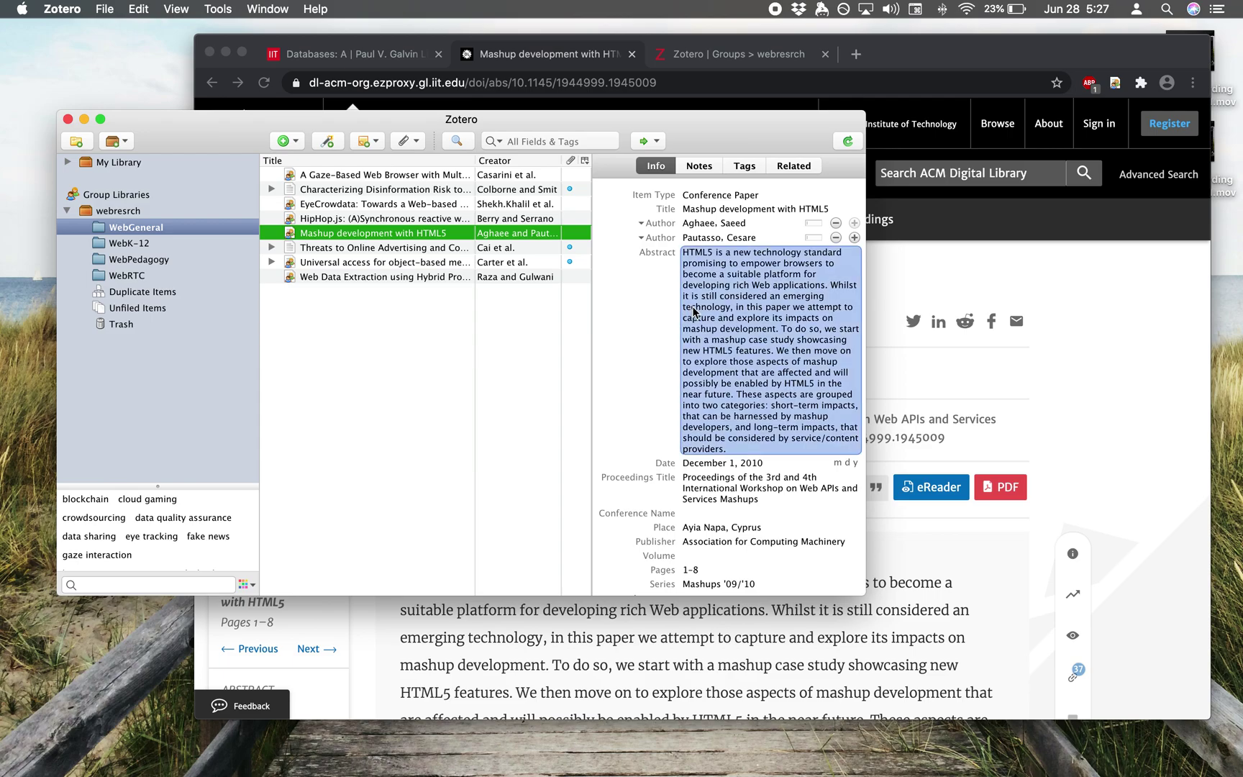
Switch to Chrome, open the article's PDF and try to save it to Zotero as a PDF
click(1093, 406)
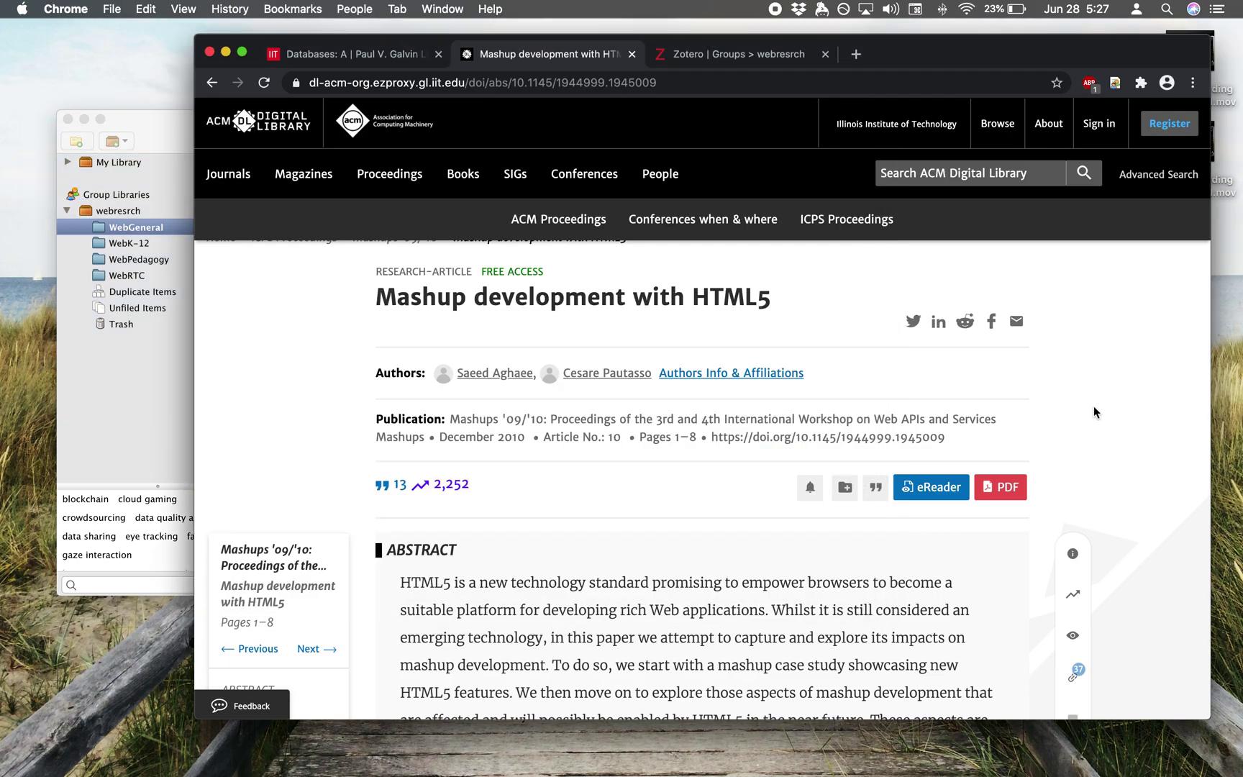
click(1004, 487)
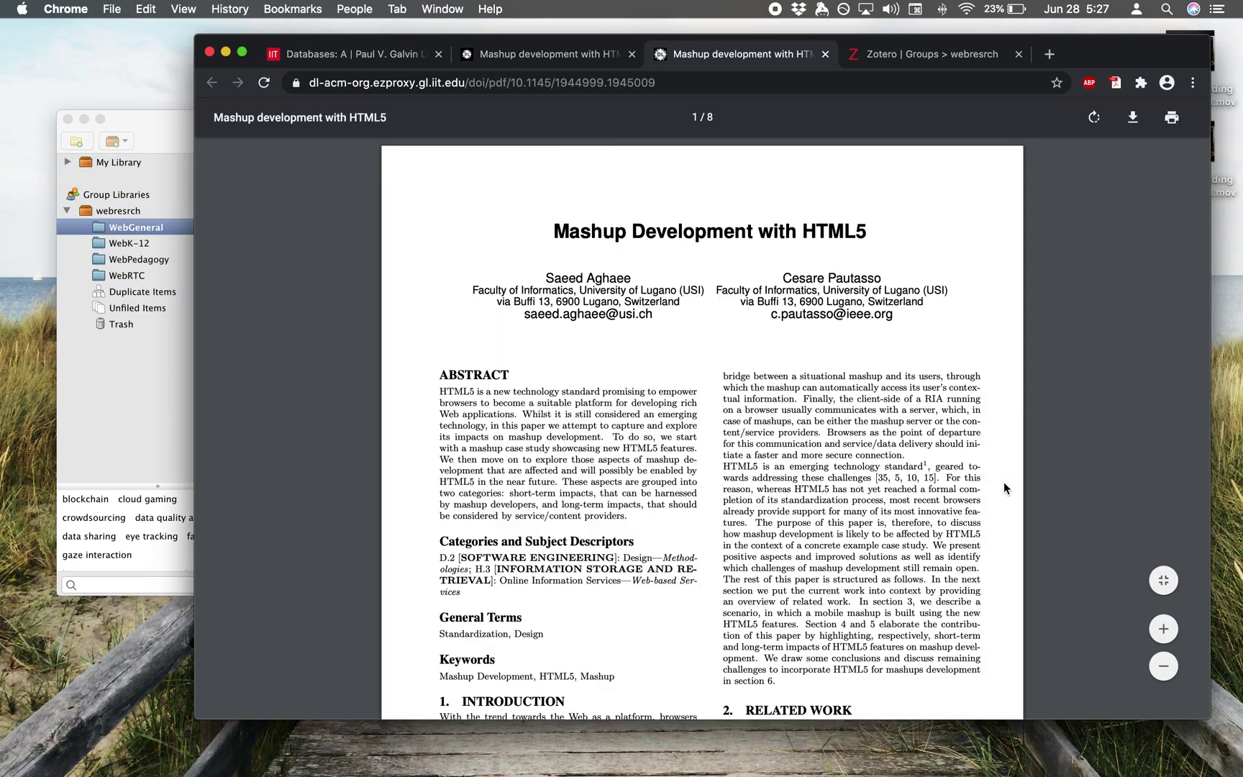
right_click(657, 523)
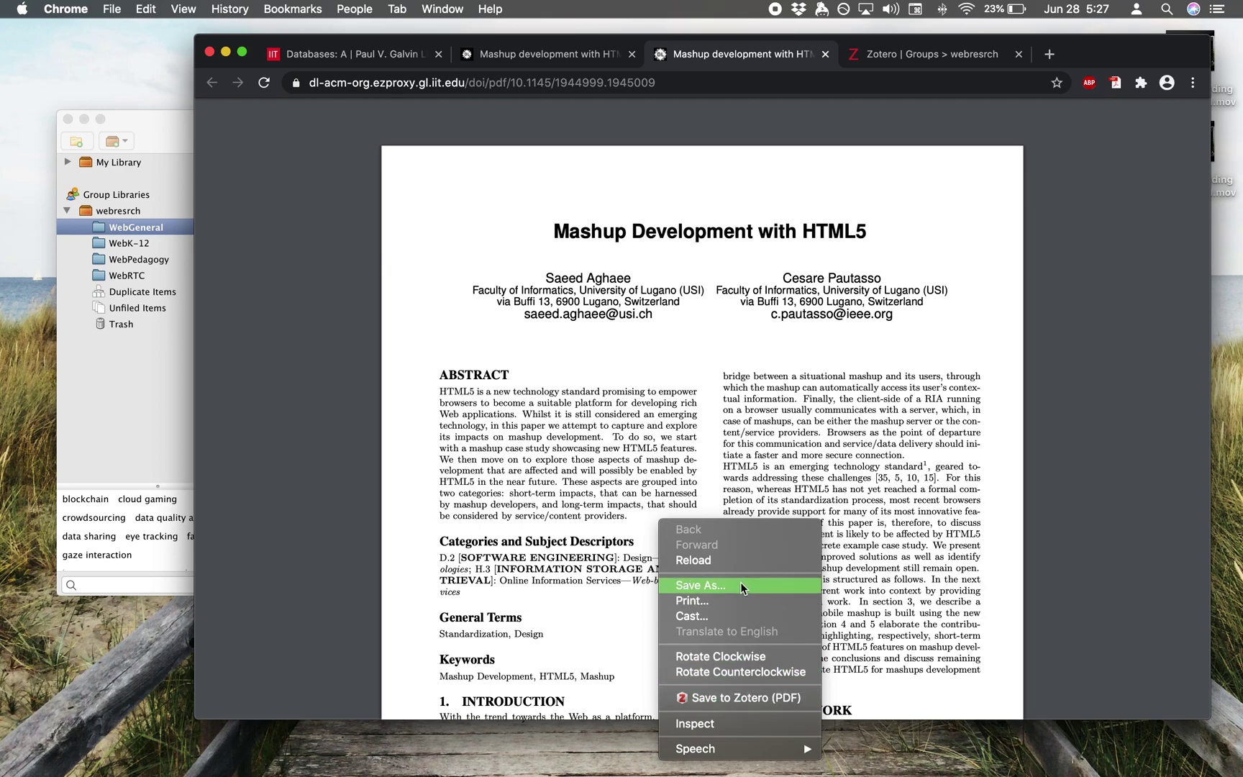
click(752, 696)
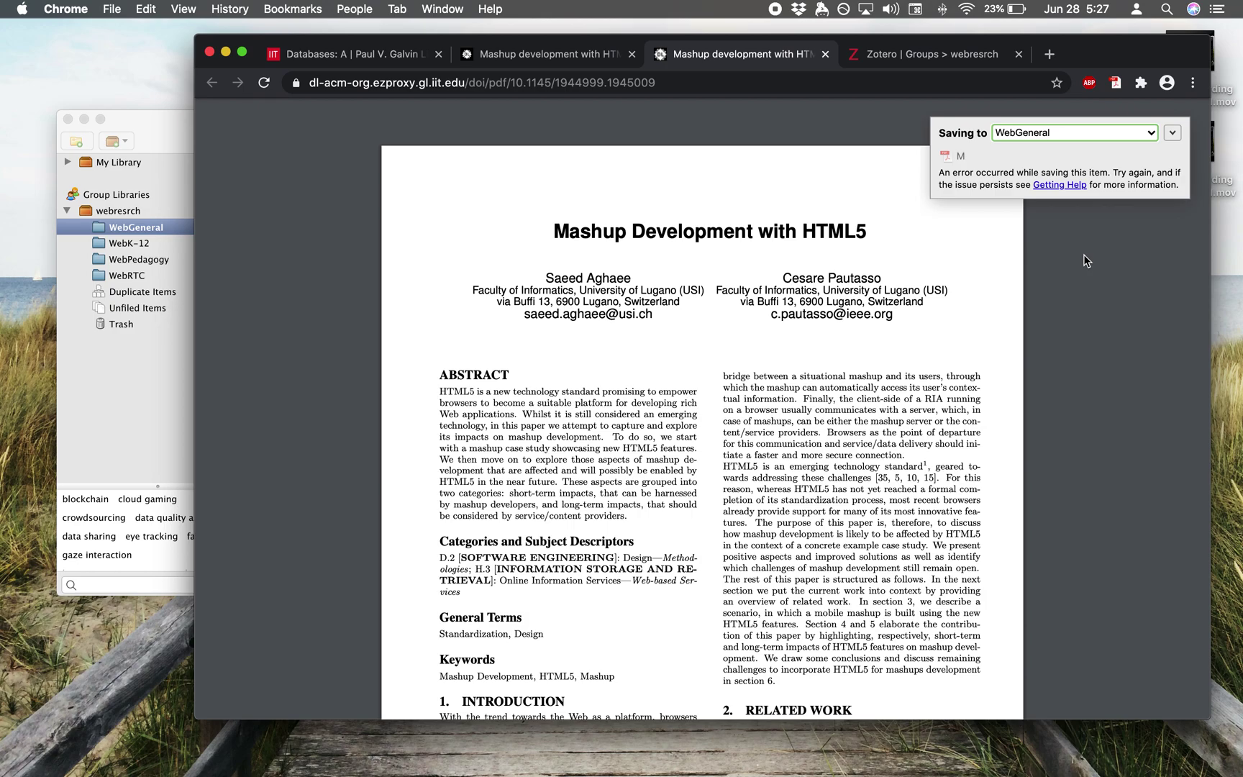
Save the article's PDF to the Downloads folder as 1944999.1945009.pdf
right_click(692, 353)
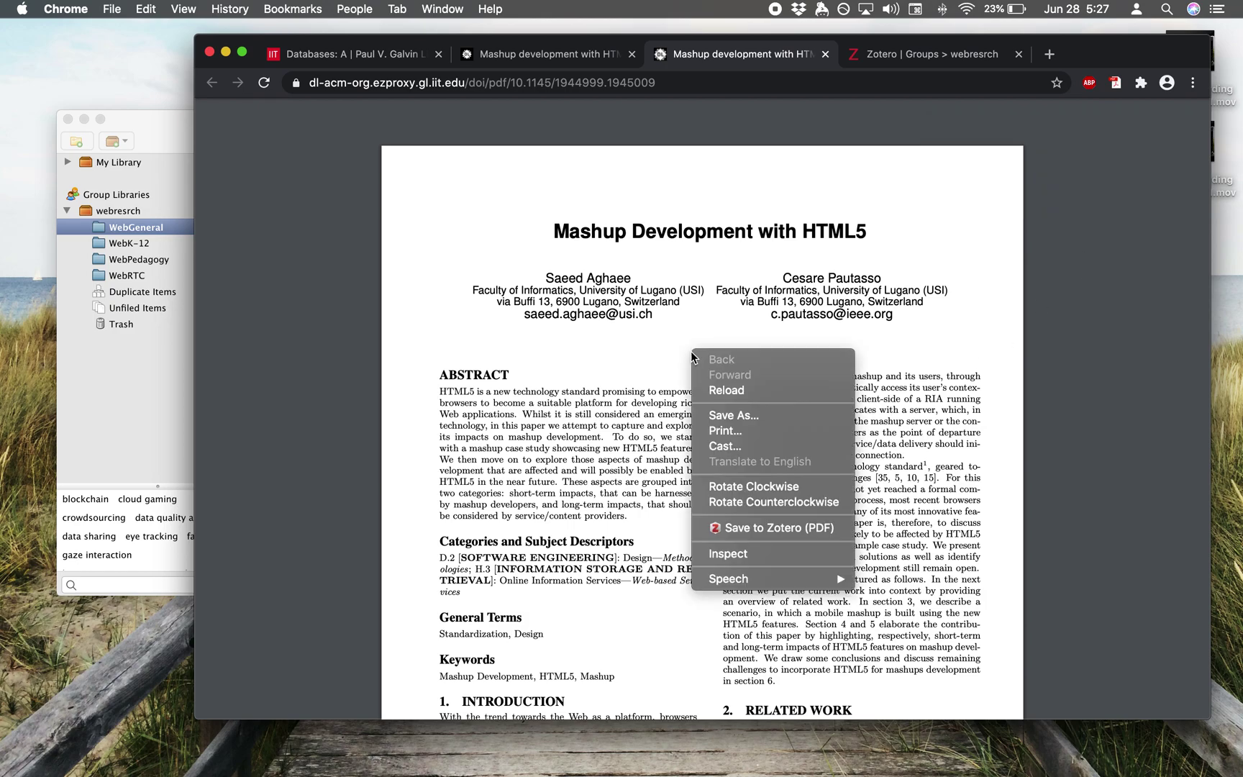
click(730, 417)
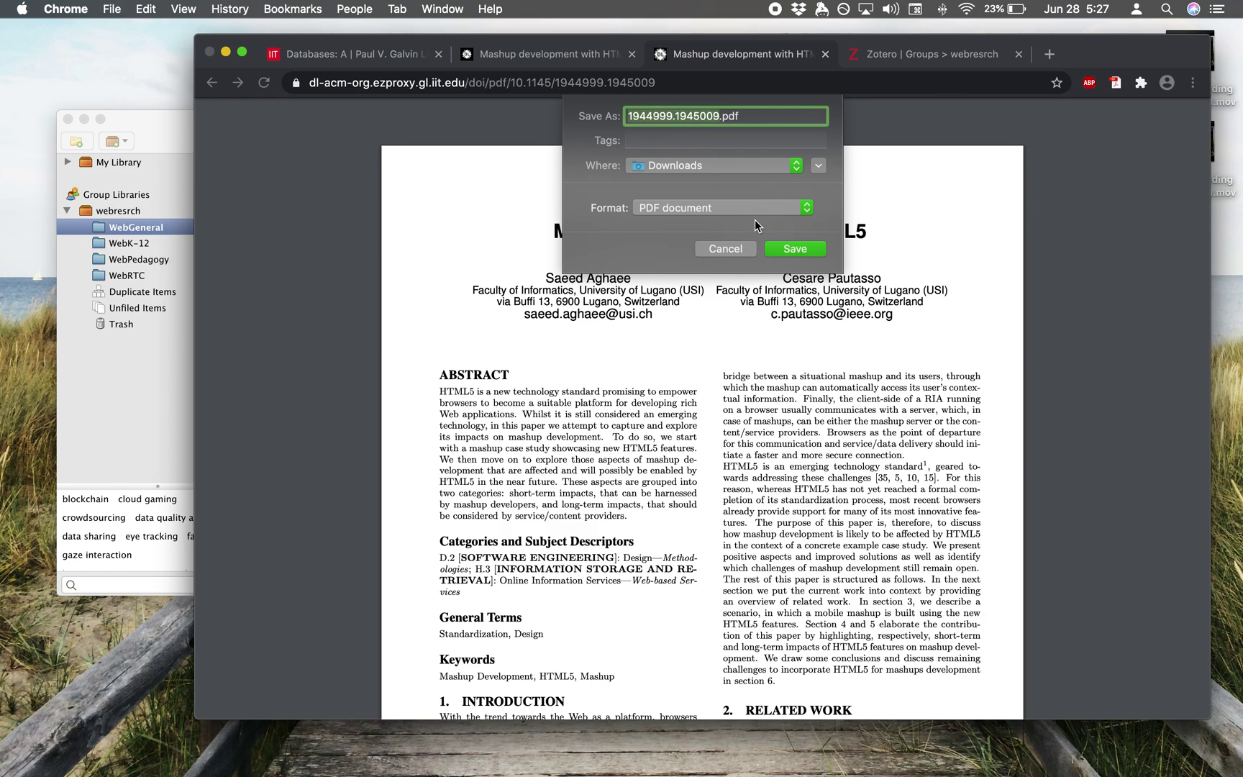
click(797, 249)
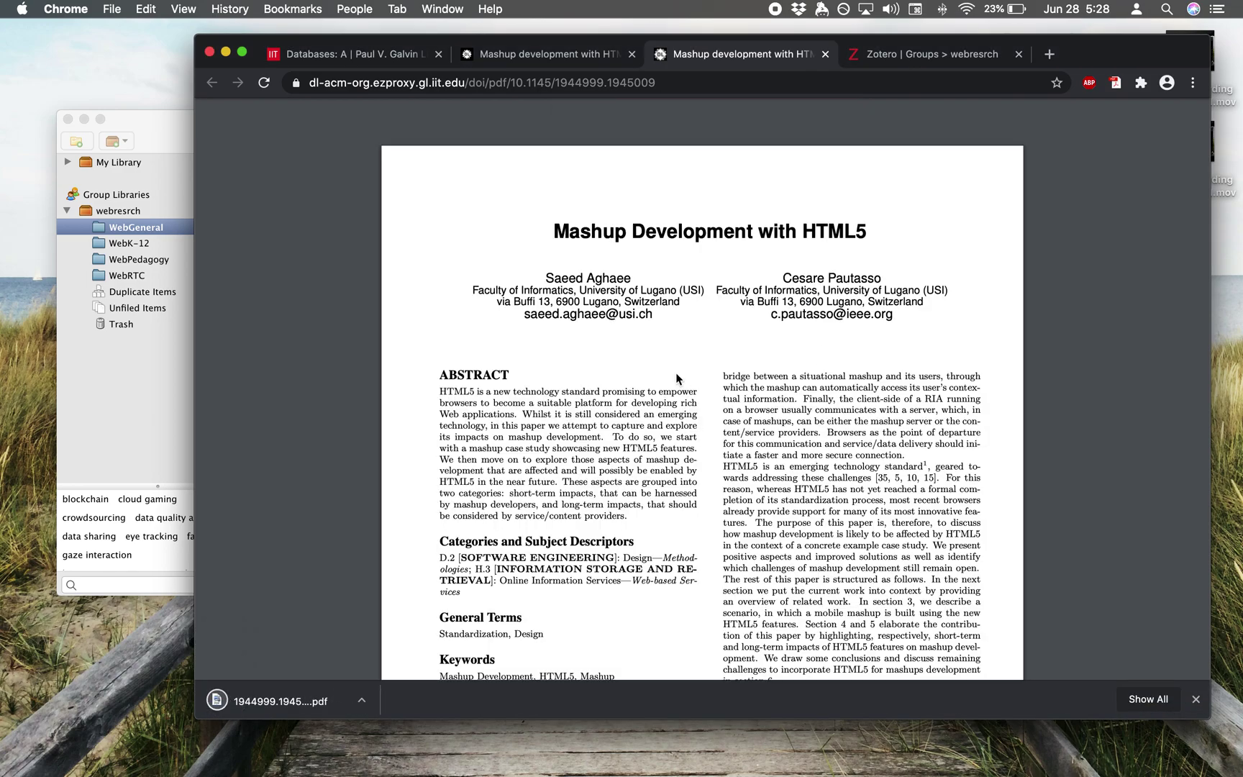
Switch to Zotero and attach a stored copy of 1944999.1945009.pdf from Downloads to the "Mashup development with HTML5" item
click(104, 437)
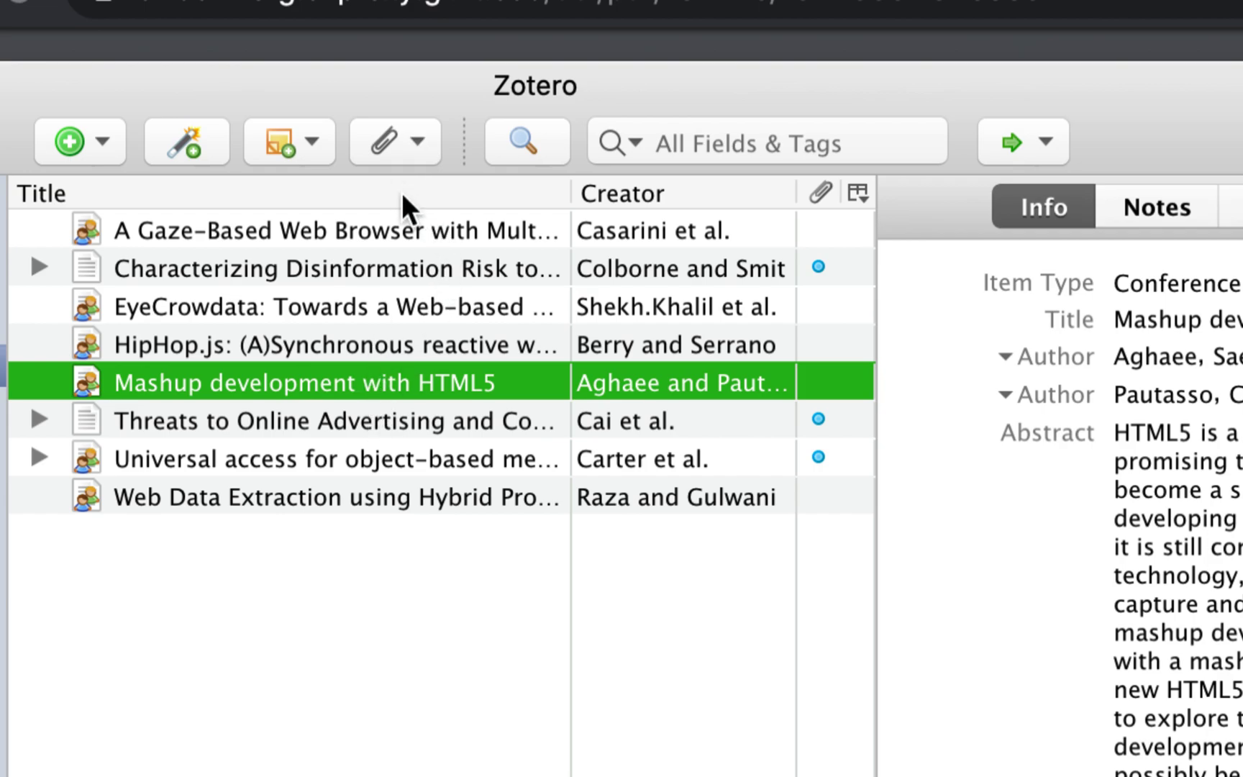
click(421, 131)
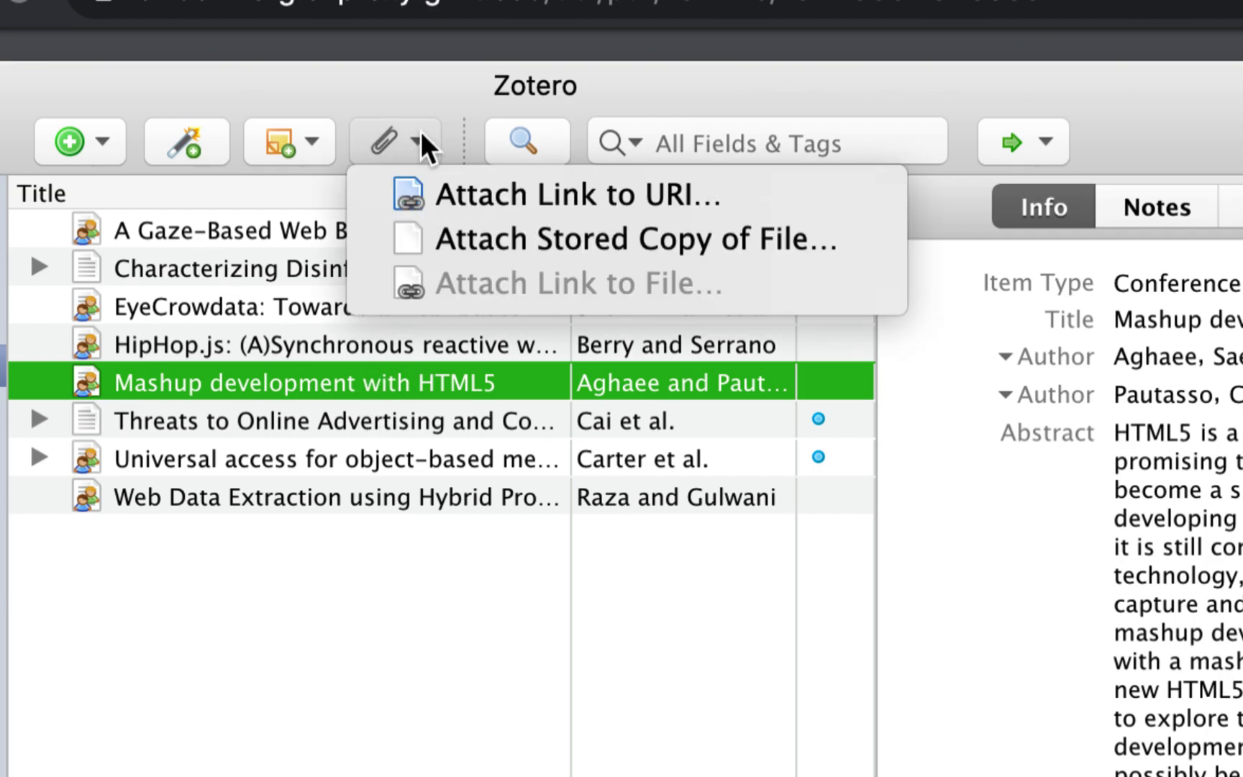
click(456, 238)
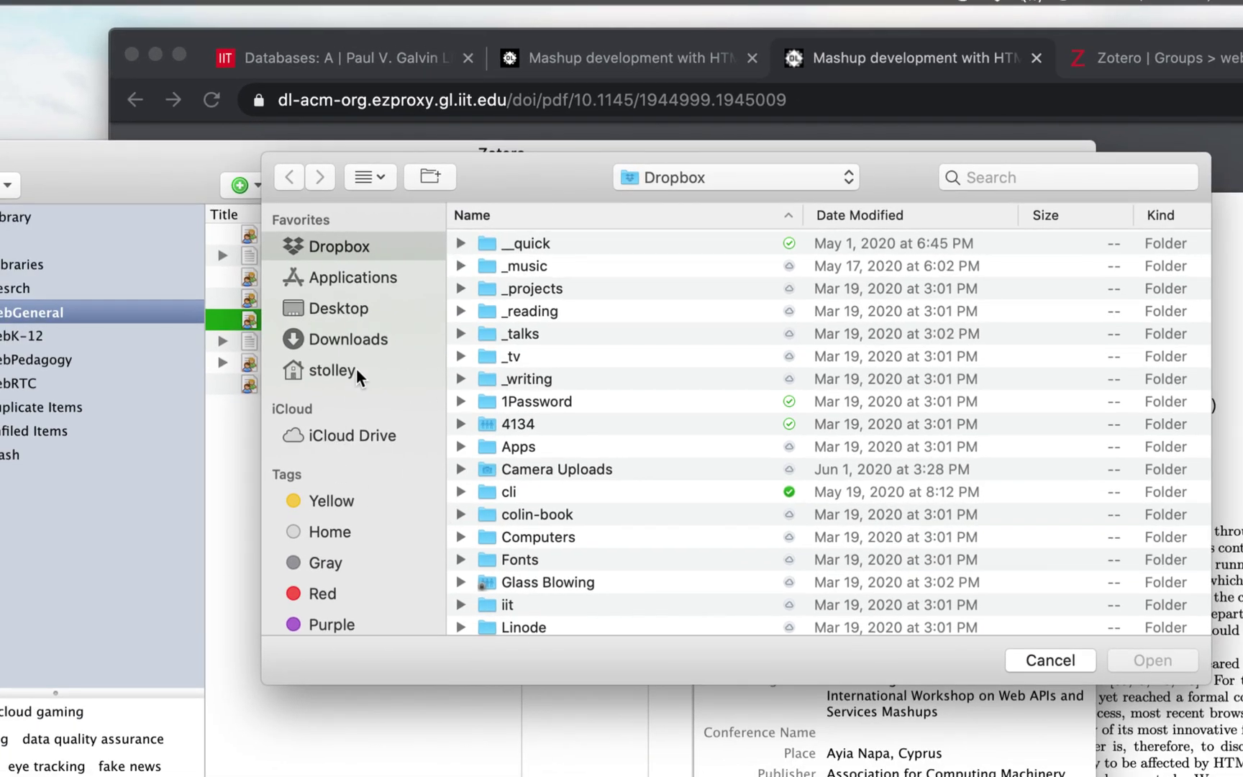
click(370, 331)
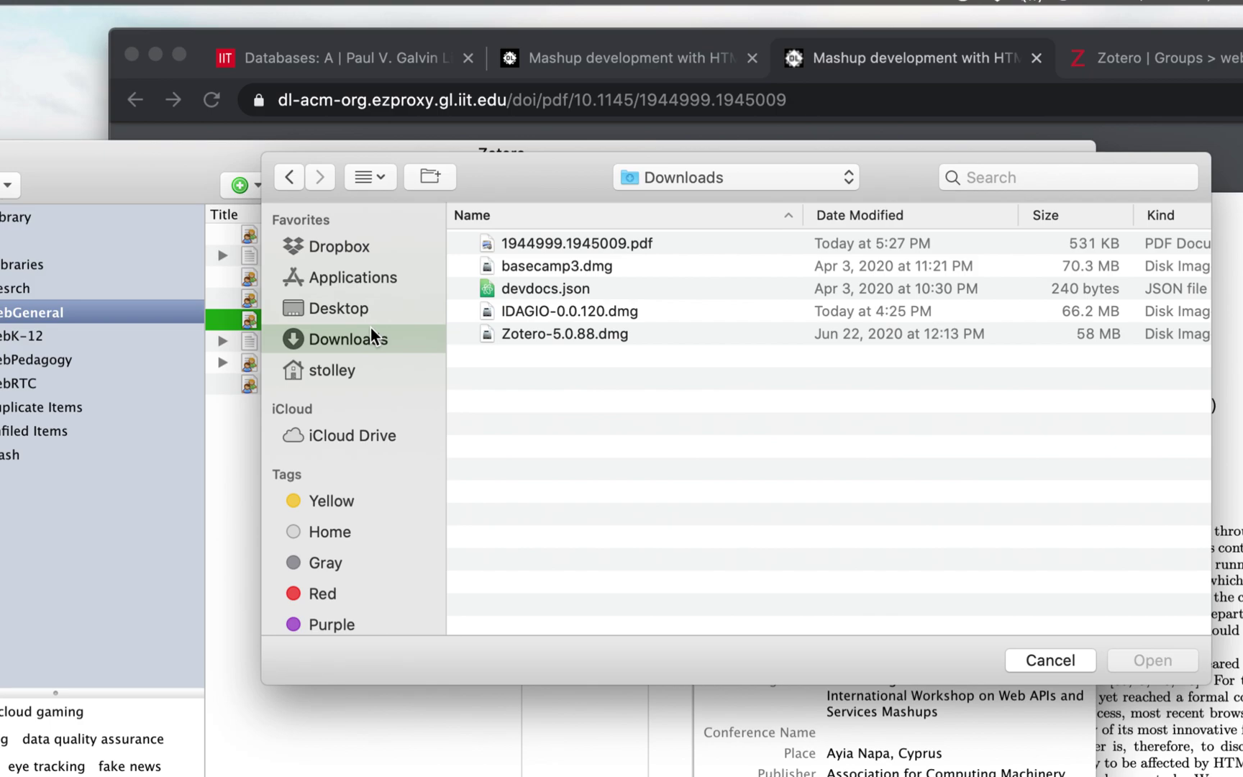
click(572, 237)
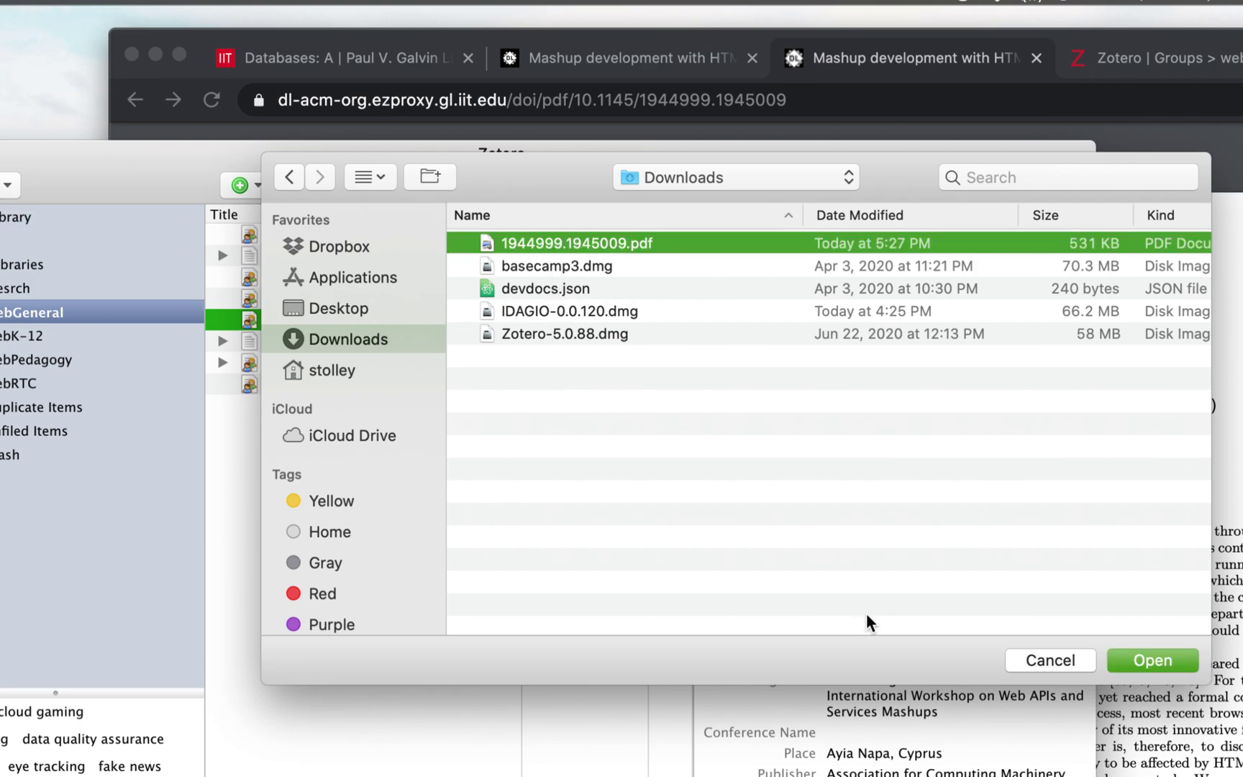
click(1159, 660)
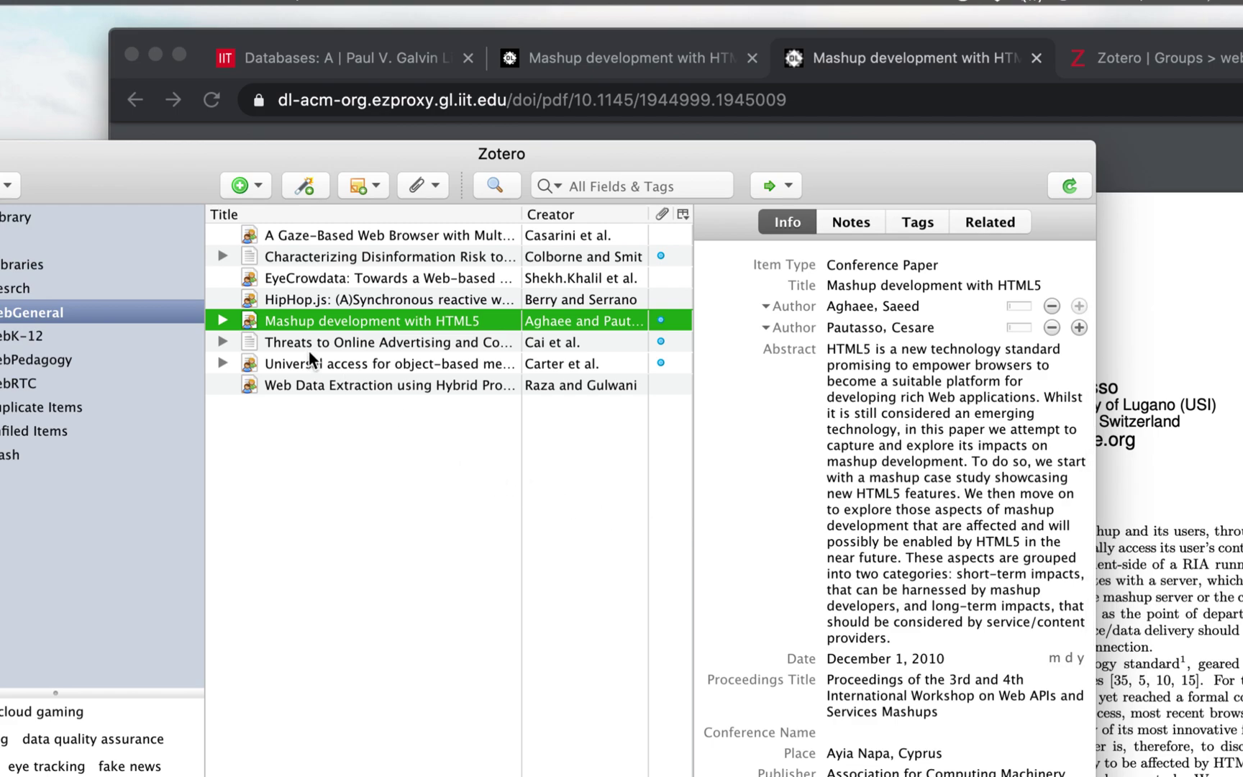
Expand the "Mashup development with HTML5" item, open its attached PDF to check it, and close the viewer
click(222, 320)
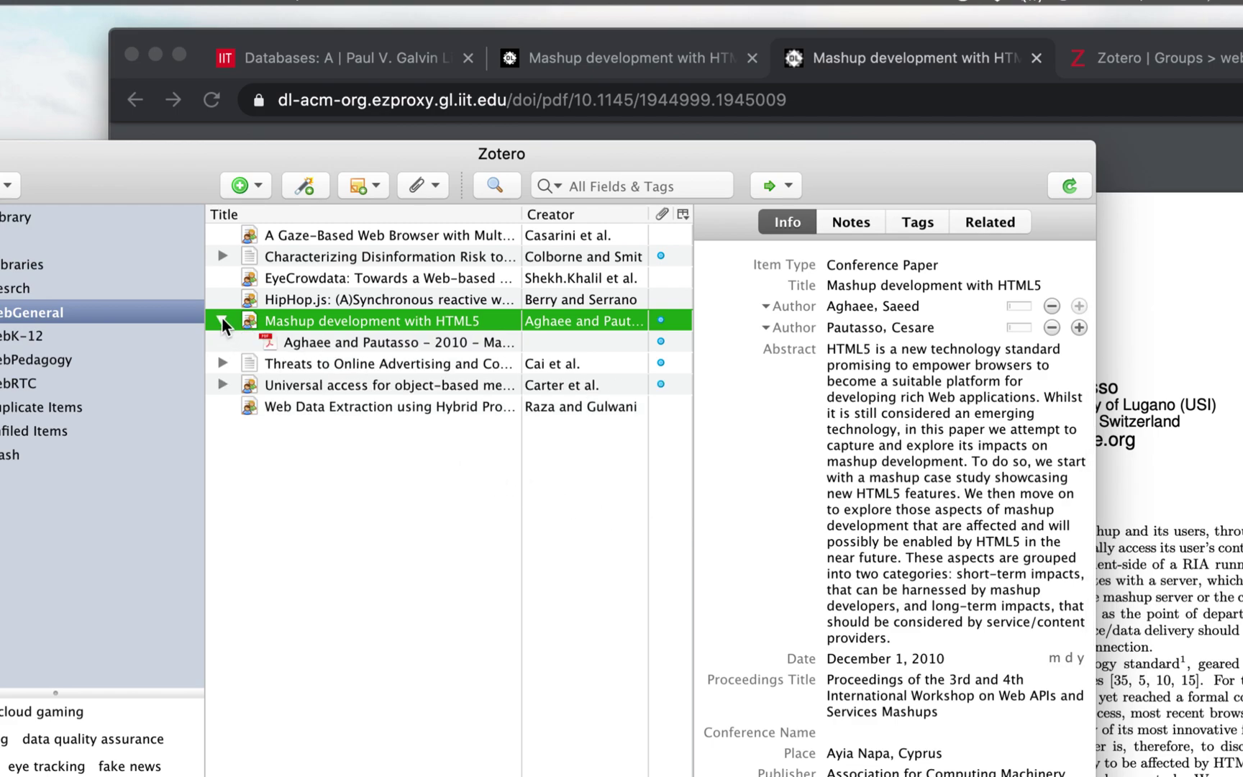
click(338, 344)
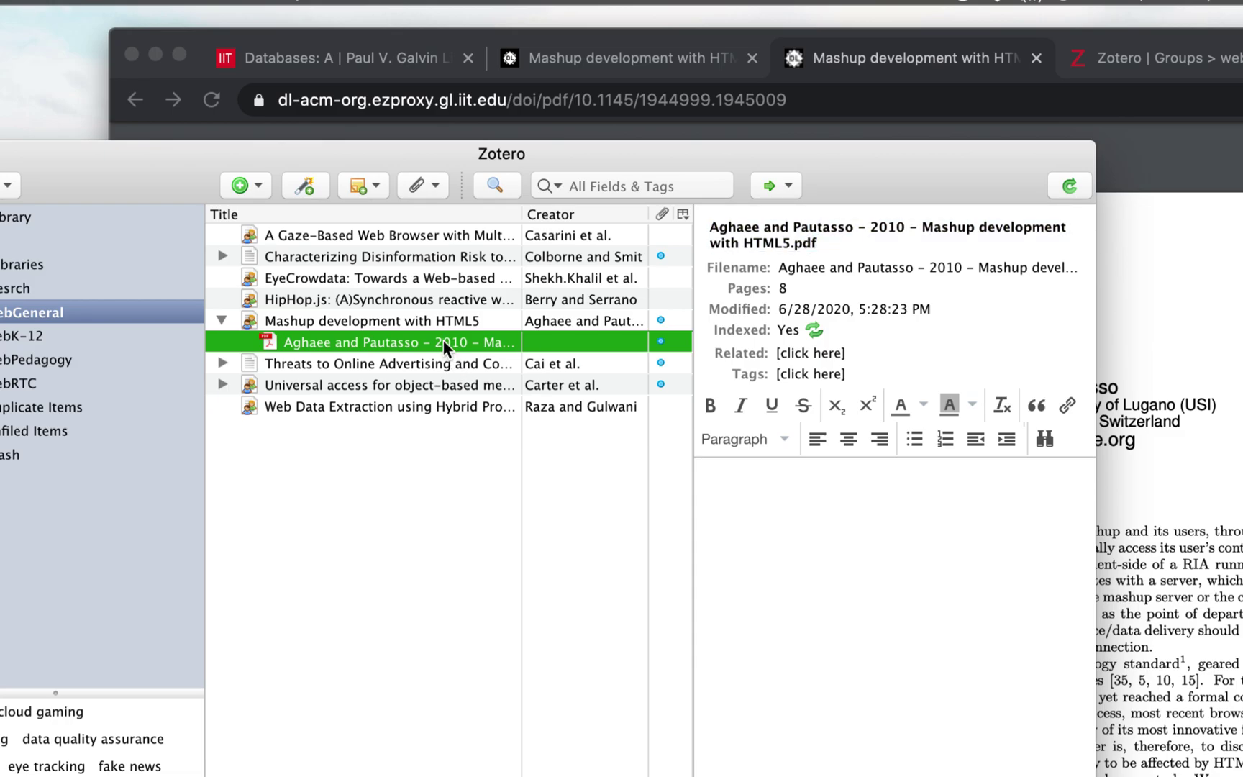
double_click(423, 342)
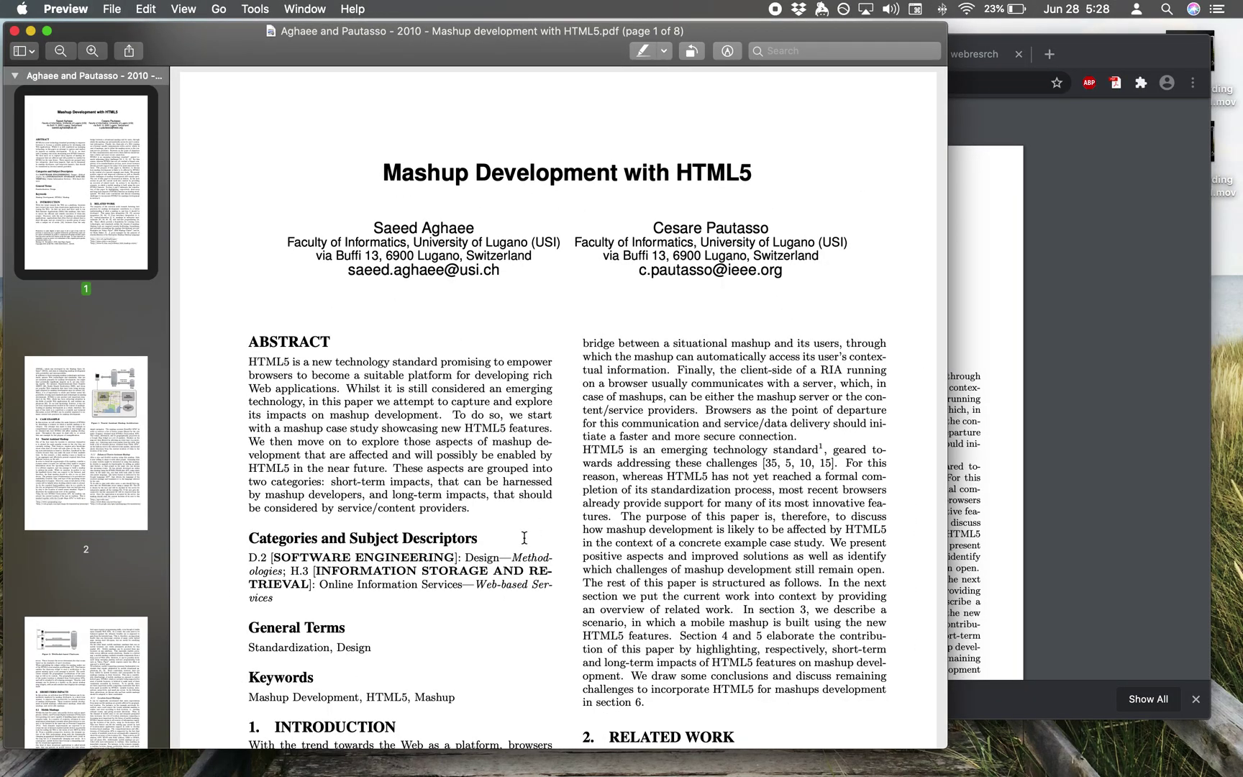
click(14, 31)
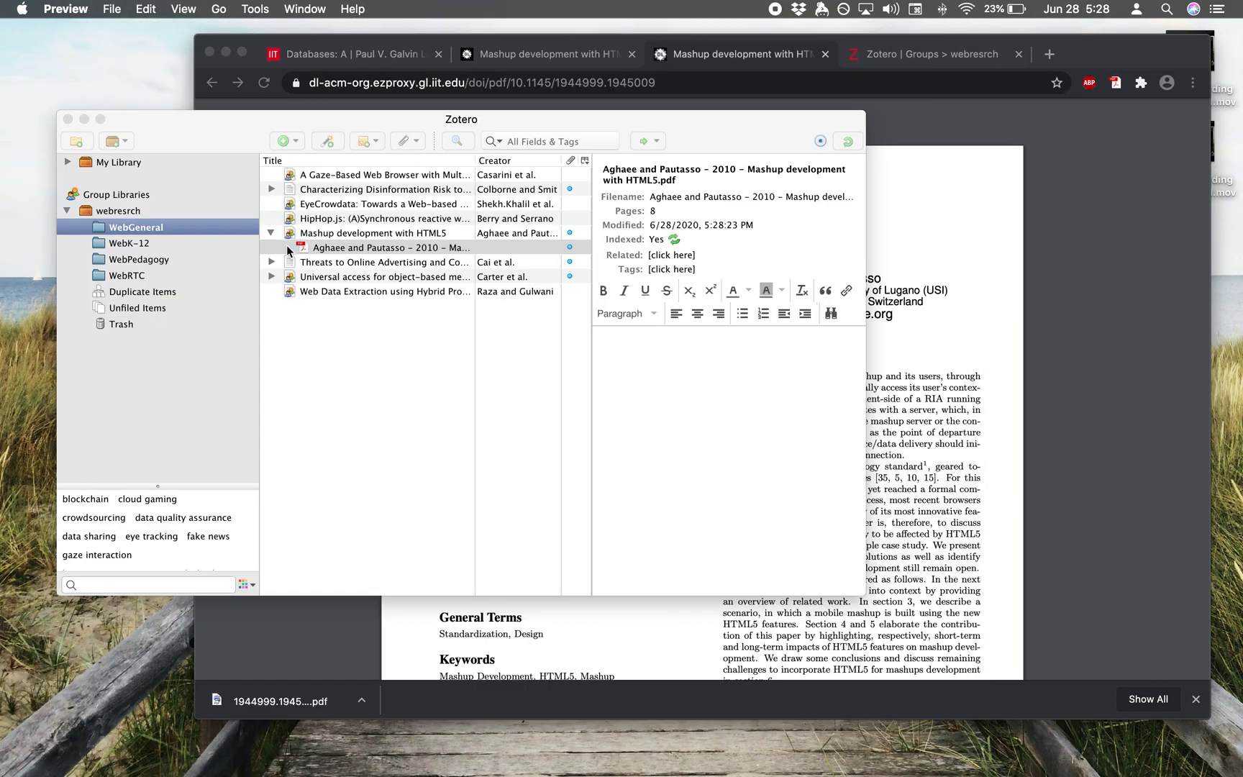
Look at the attachment under "Universal access for object-based me...", and collapse both that item and the "Mashup development with HTML5" item
click(276, 261)
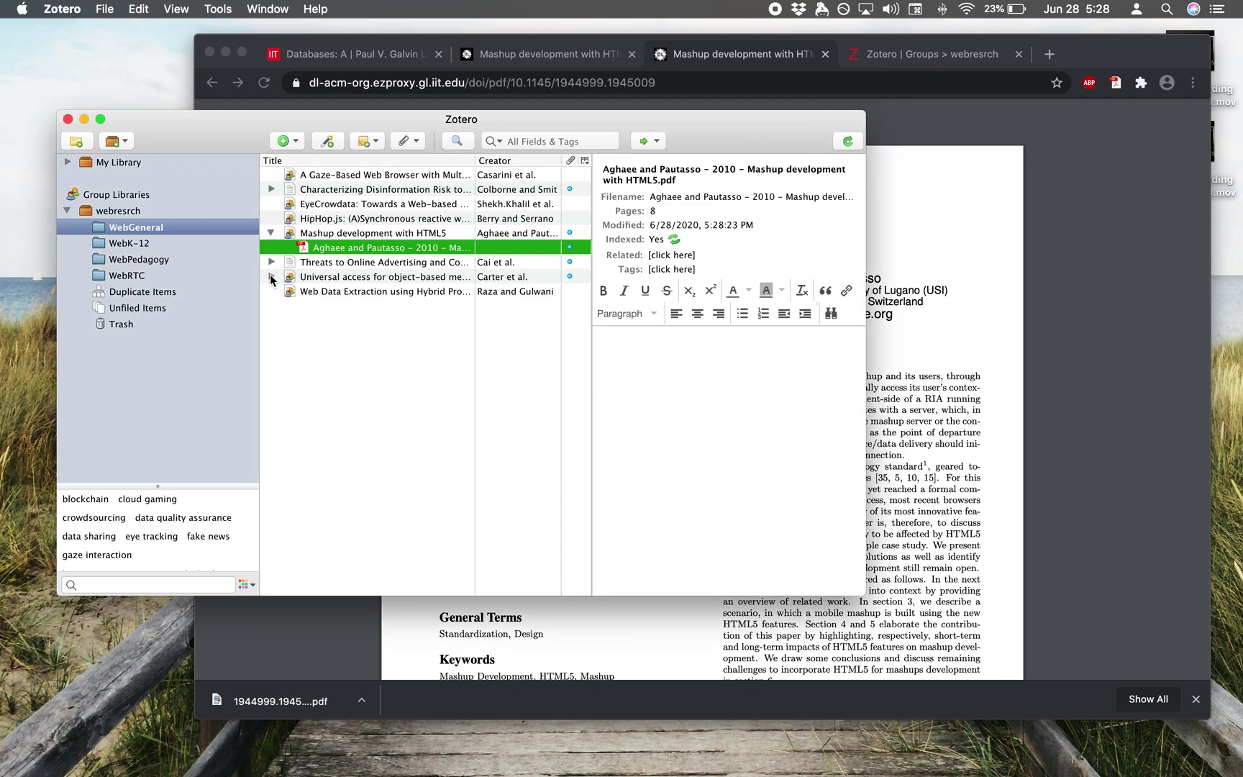
click(270, 277)
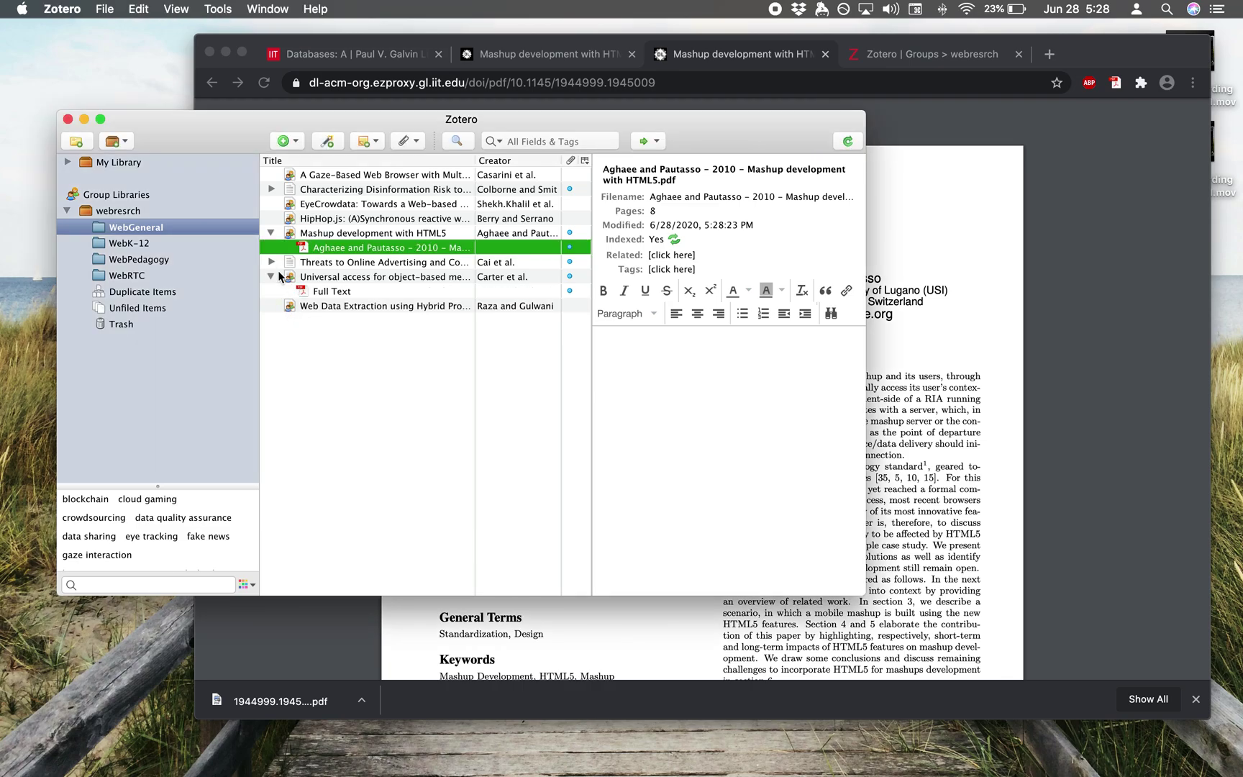
click(271, 277)
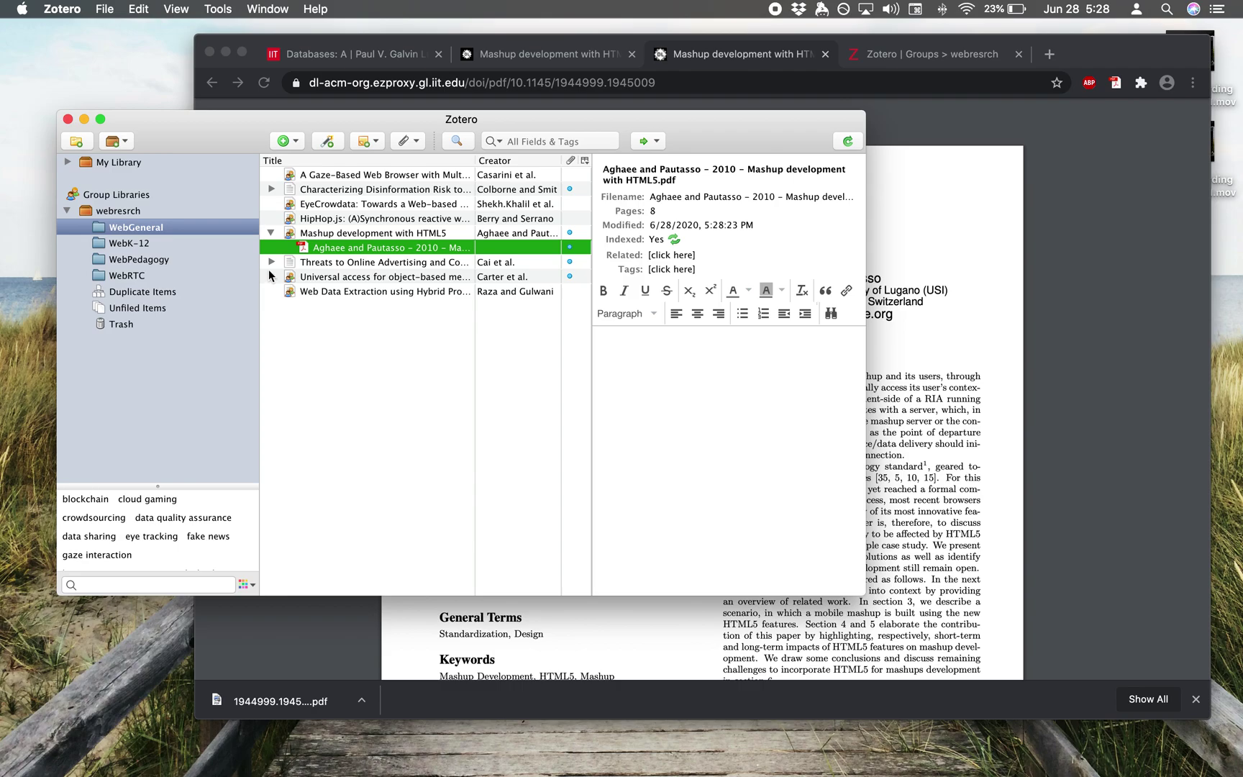
click(271, 232)
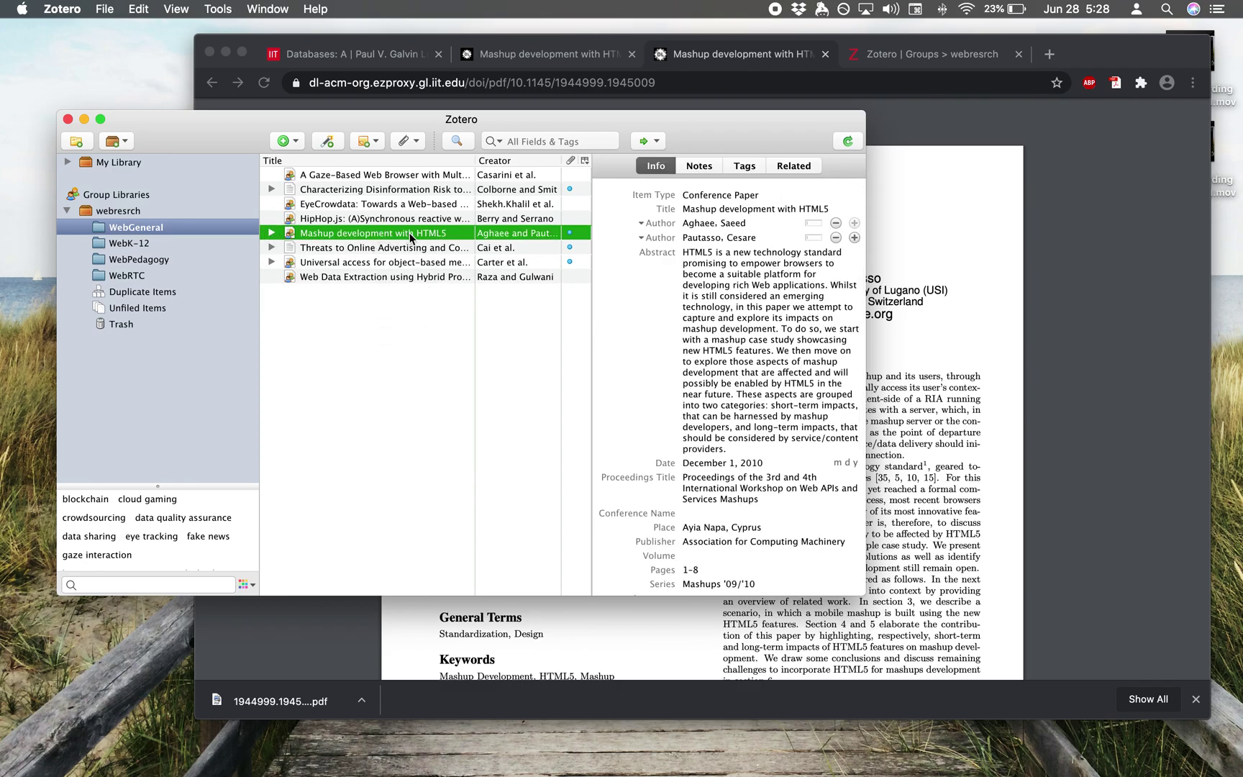
Switch to Chrome, reload the webresrch group page and open the recently added "Mashup development with HTML5" item
click(897, 59)
click(897, 59)
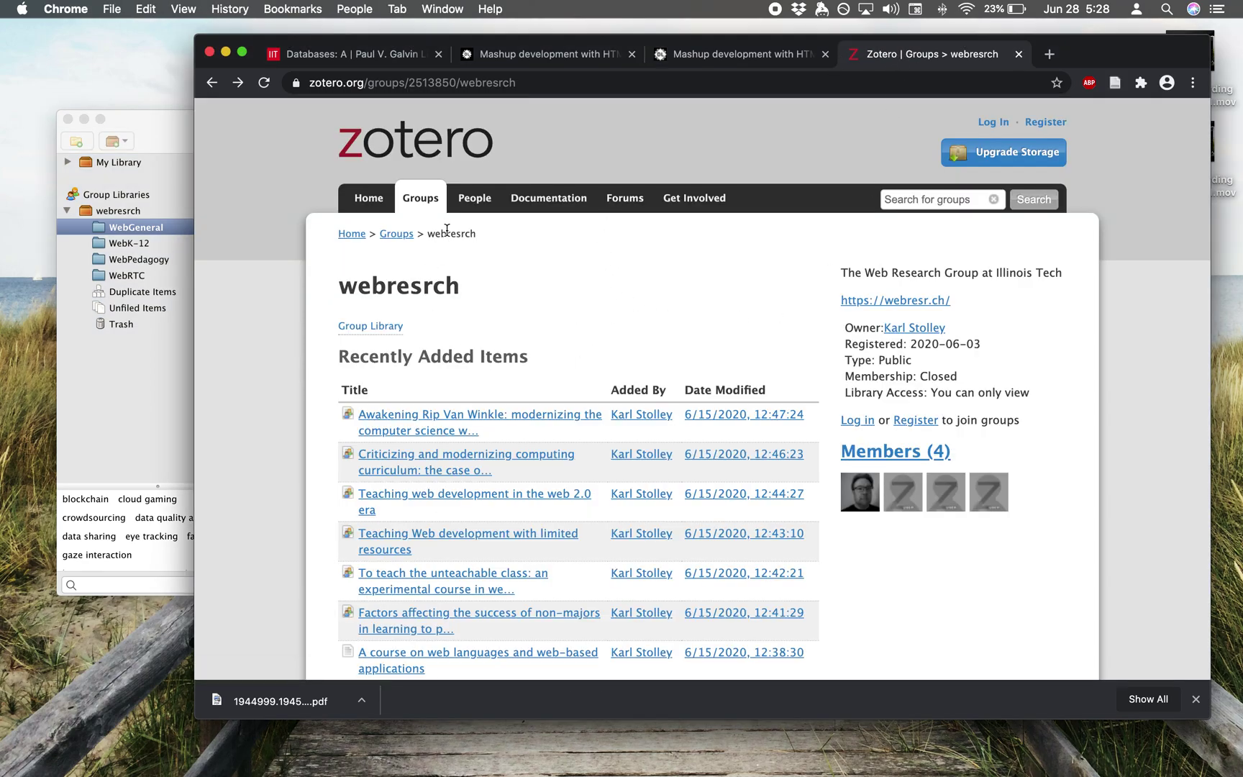
click(266, 82)
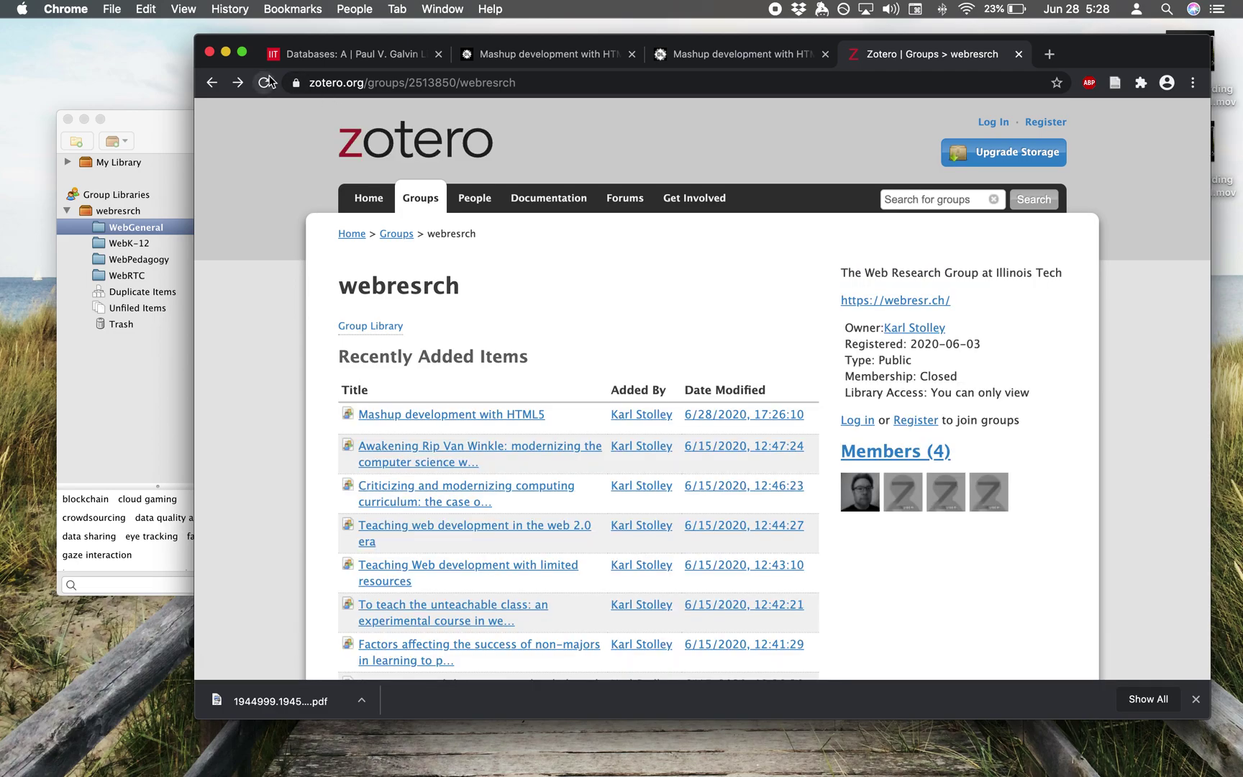
click(477, 417)
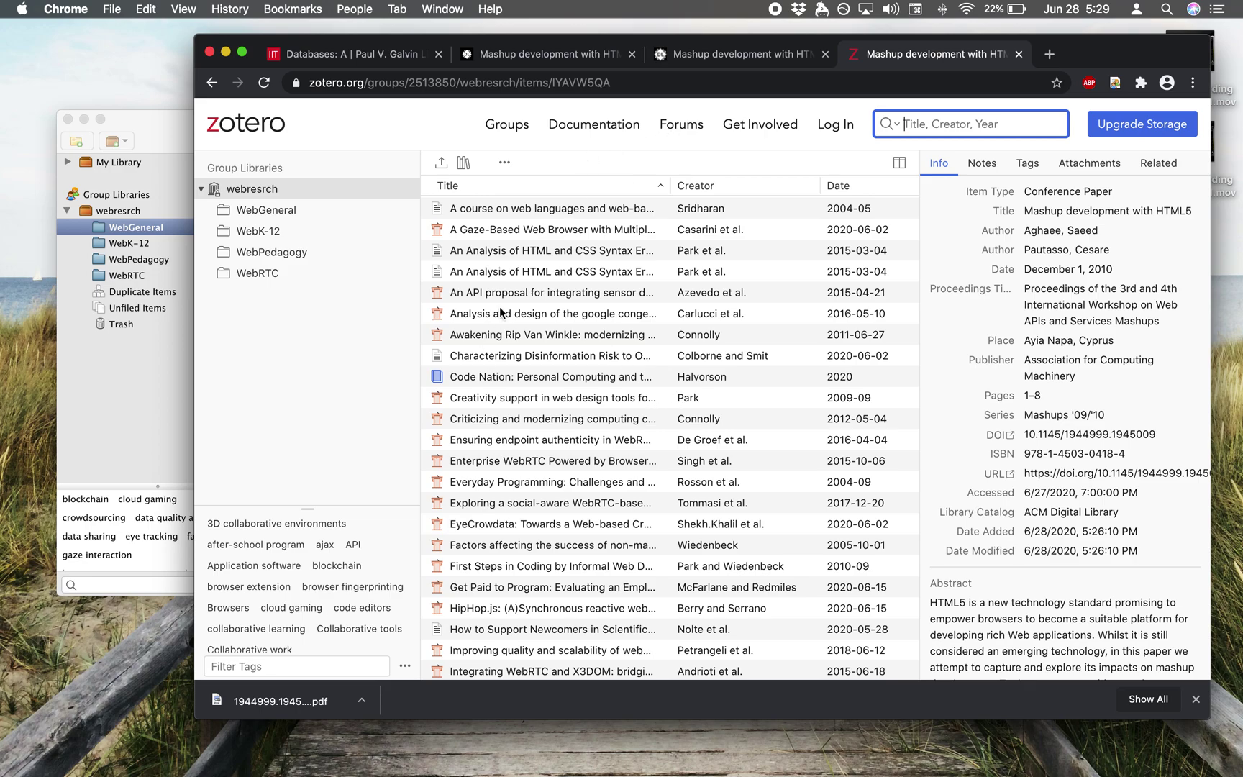
Open the article's ACM page from its entry in the online group library, and dismiss the proxy and cookie notices
scroll(503, 310, down, 15)
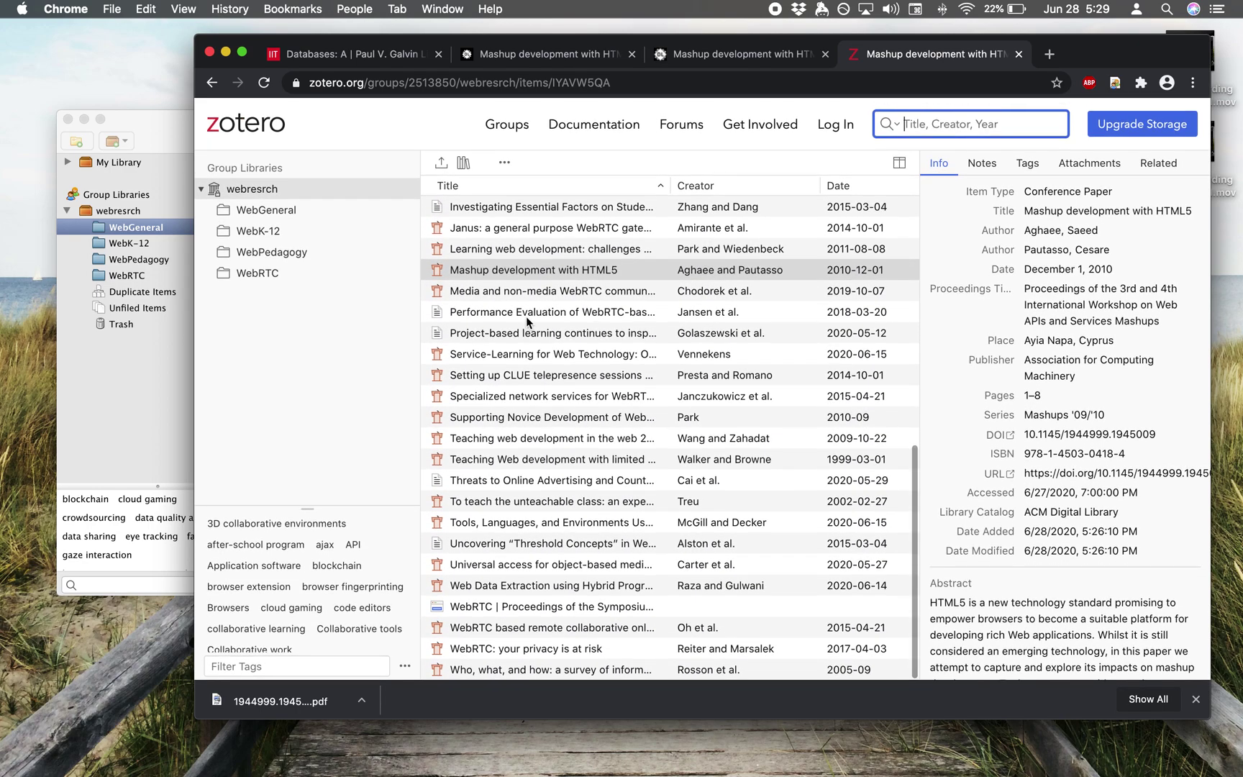
double_click(522, 272)
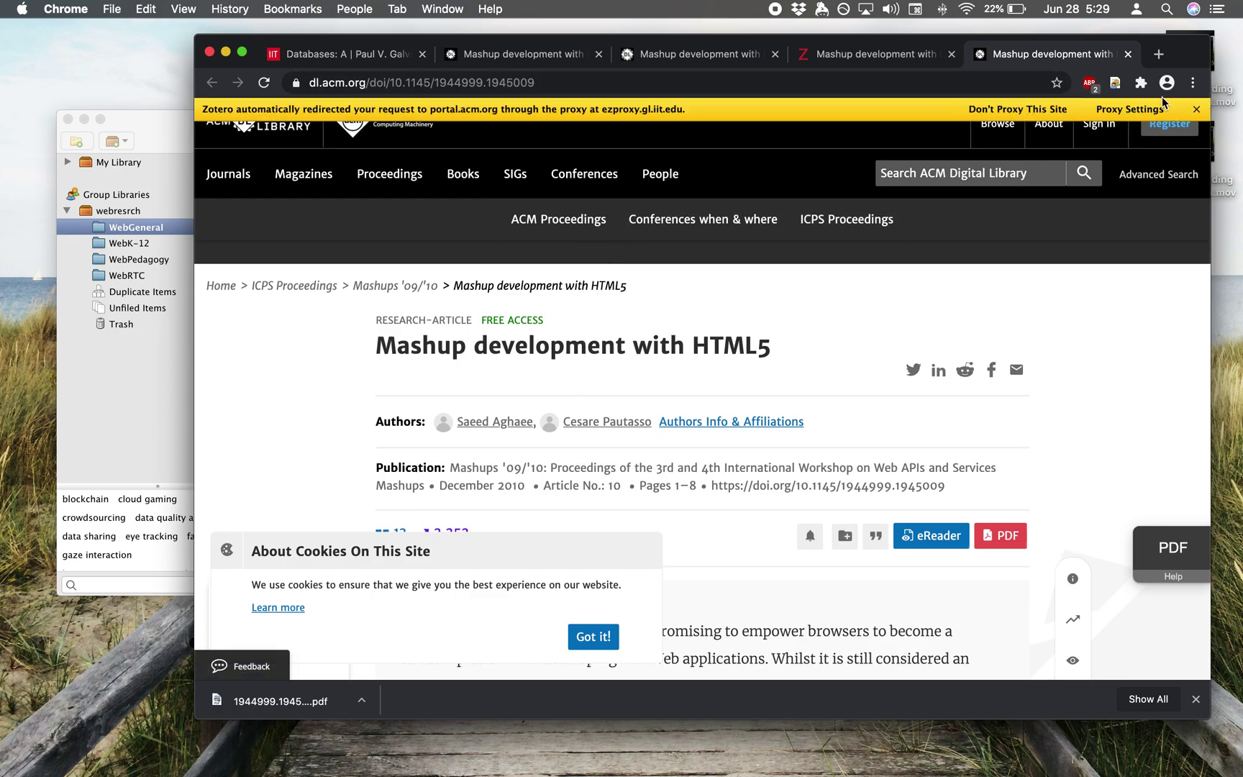
click(1195, 108)
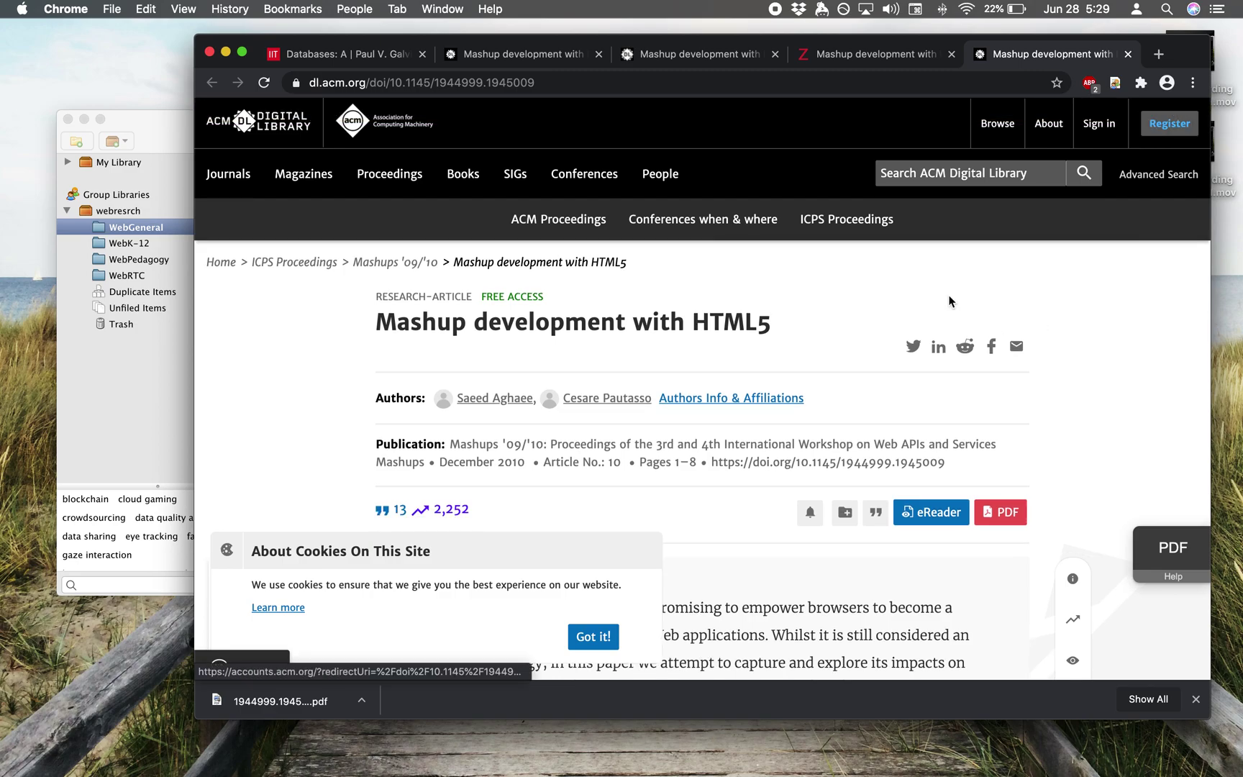
scroll(949, 301, down, 10)
scroll(949, 300, up, 10)
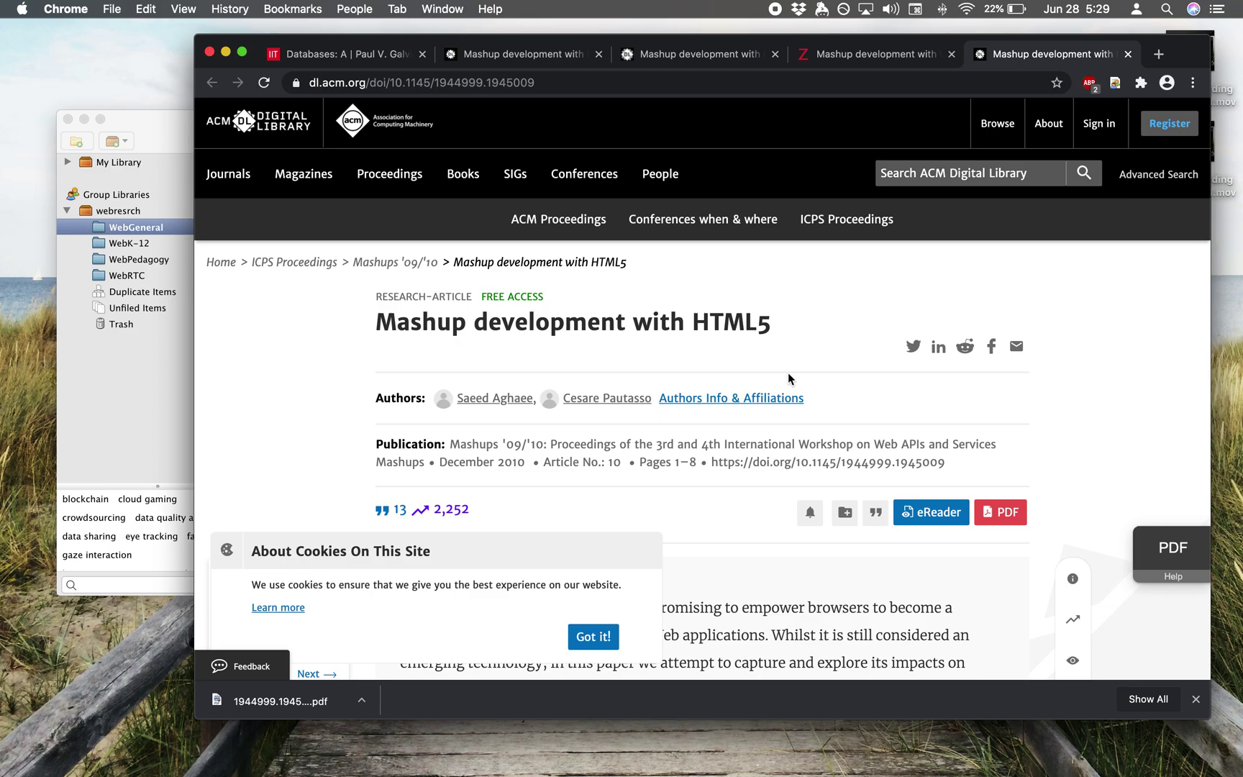
click(584, 630)
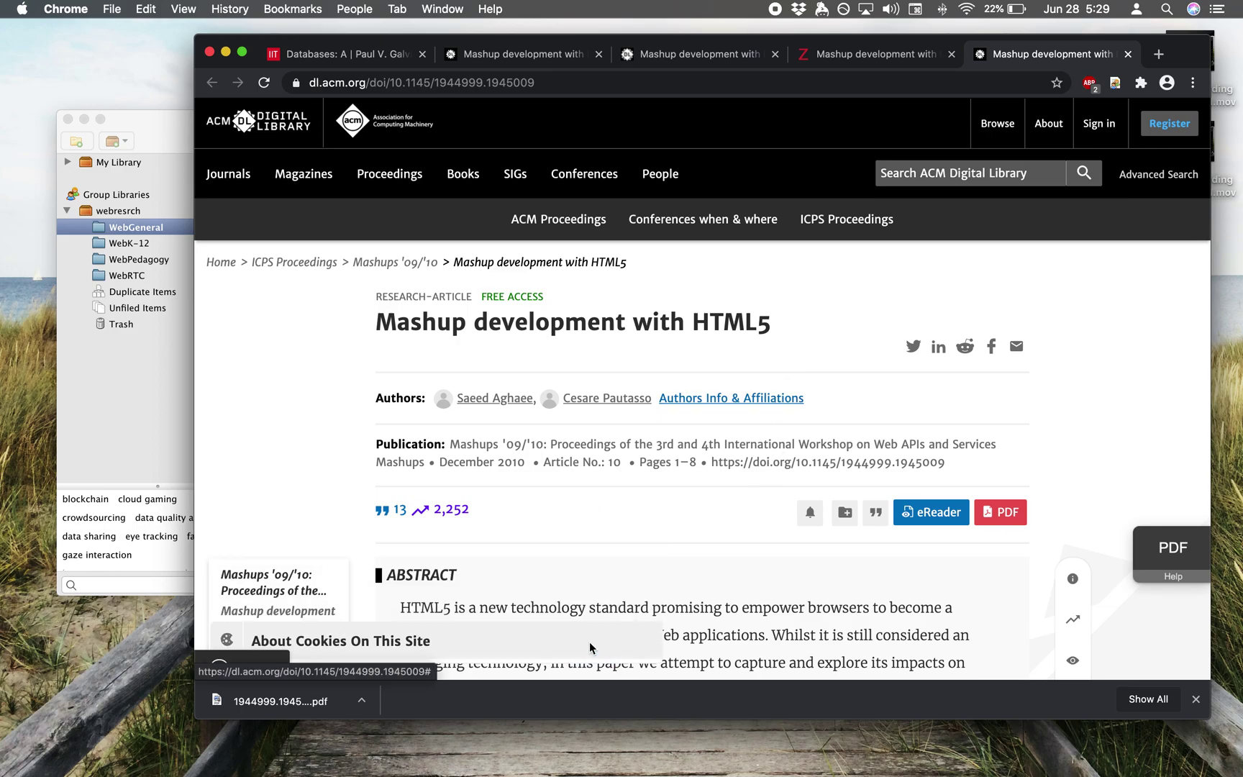
Switch to Zotero and look through the full item list of the webresrch group library
click(84, 443)
click(153, 210)
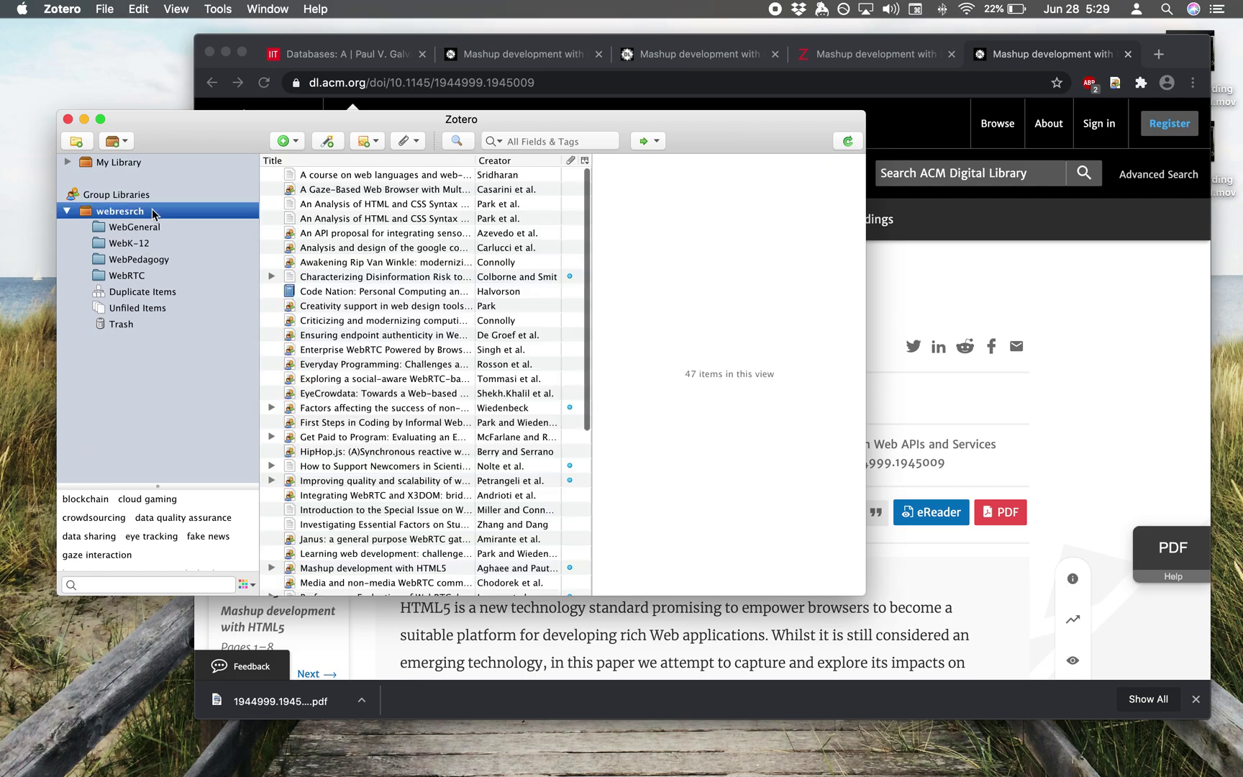
scroll(325, 346, down, 1)
scroll(325, 346, down, 5)
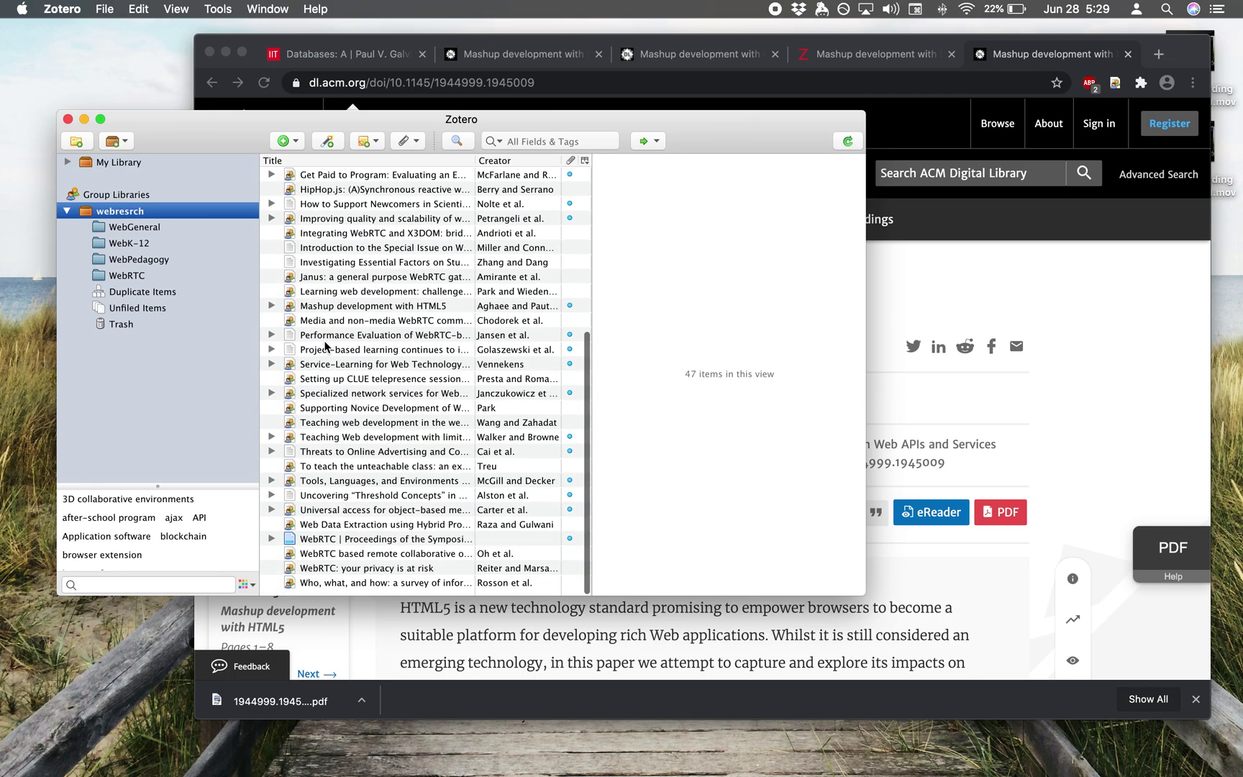
scroll(436, 417, up, 5)
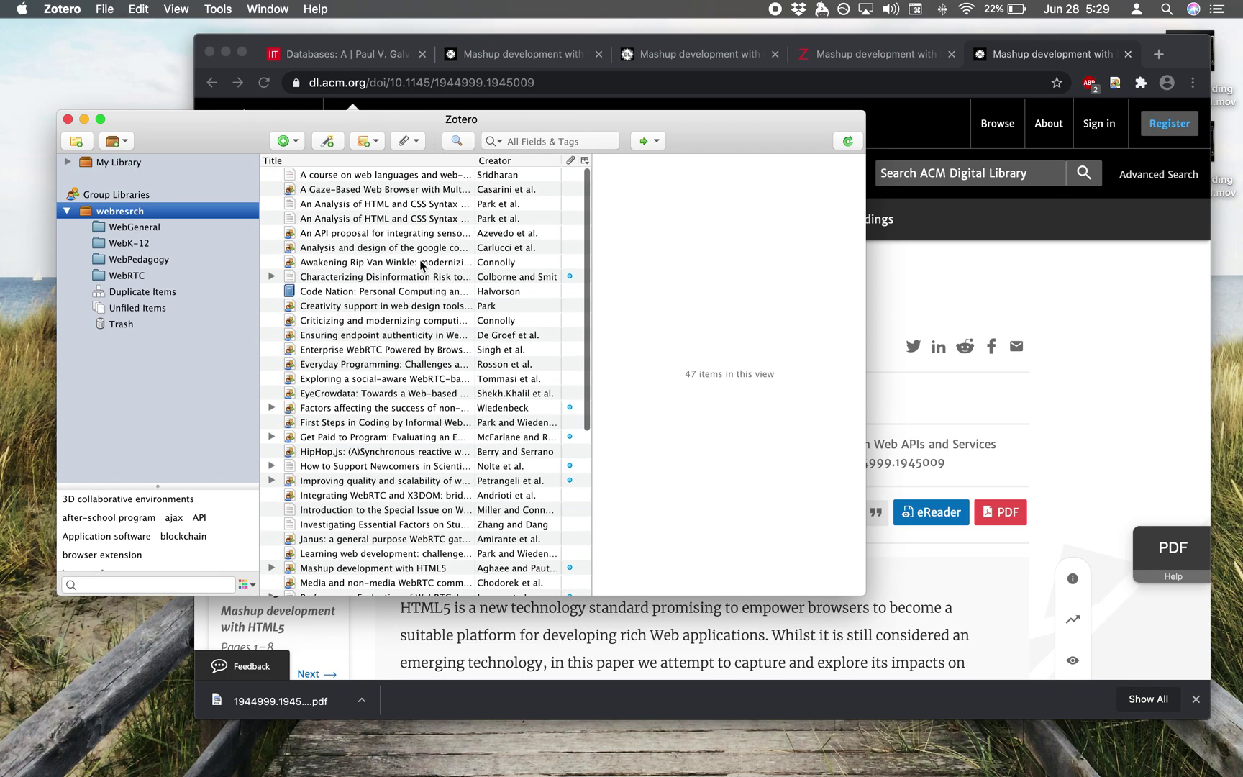
scroll(422, 266, down, 5)
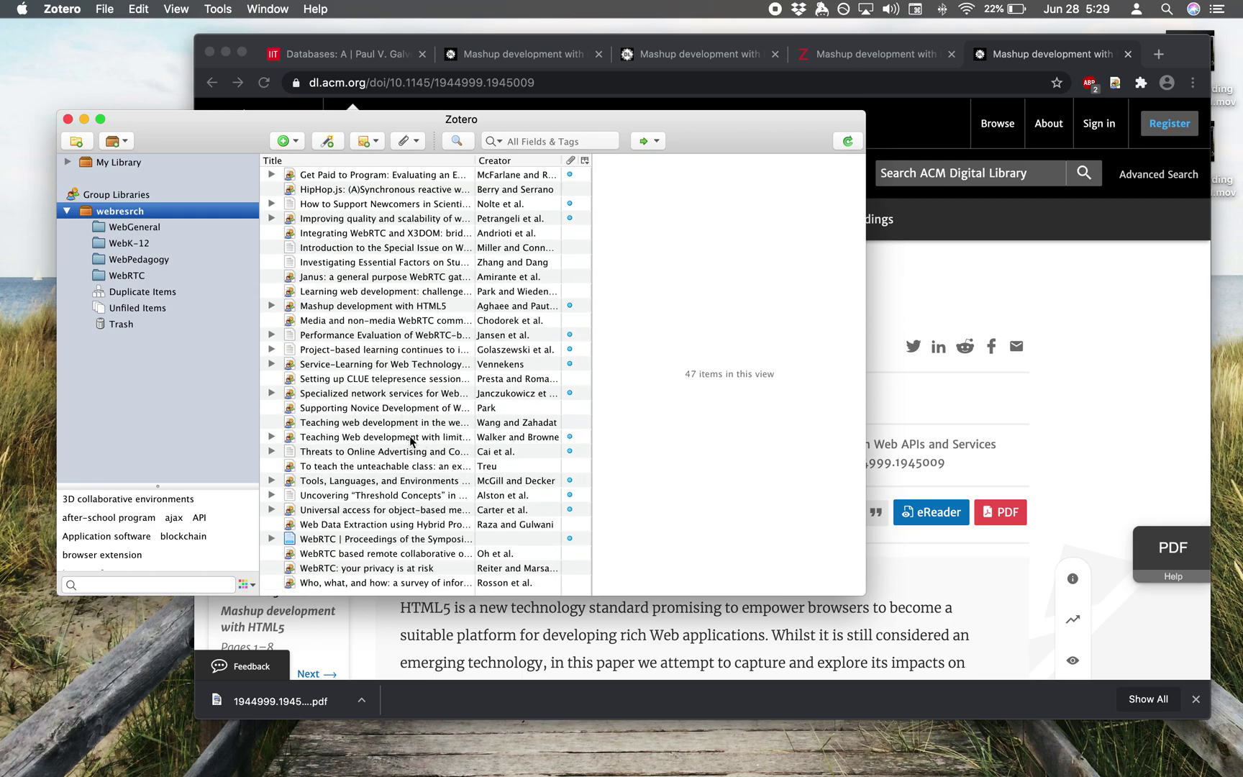
scroll(410, 440, up, 5)
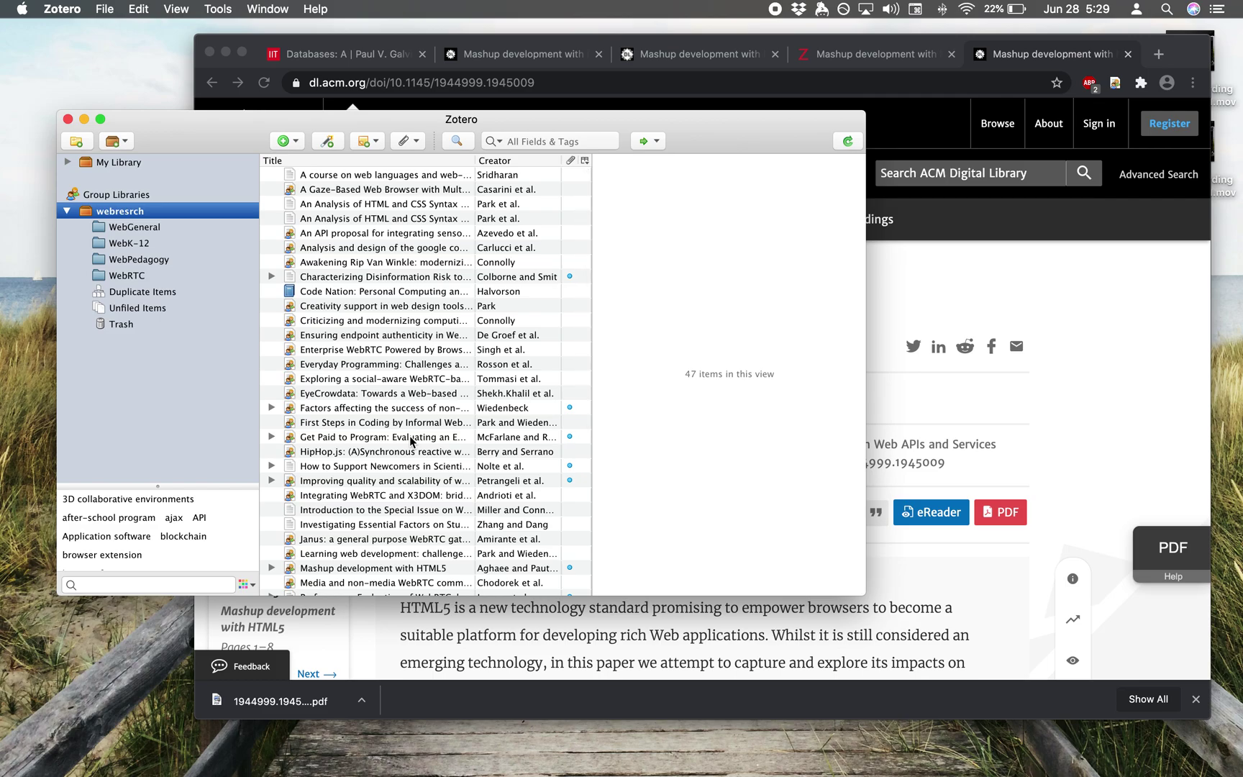
Show the group's duplicate items and select the "An Analysis of HTML and CSS Syntax" pair to view its merge options
click(152, 292)
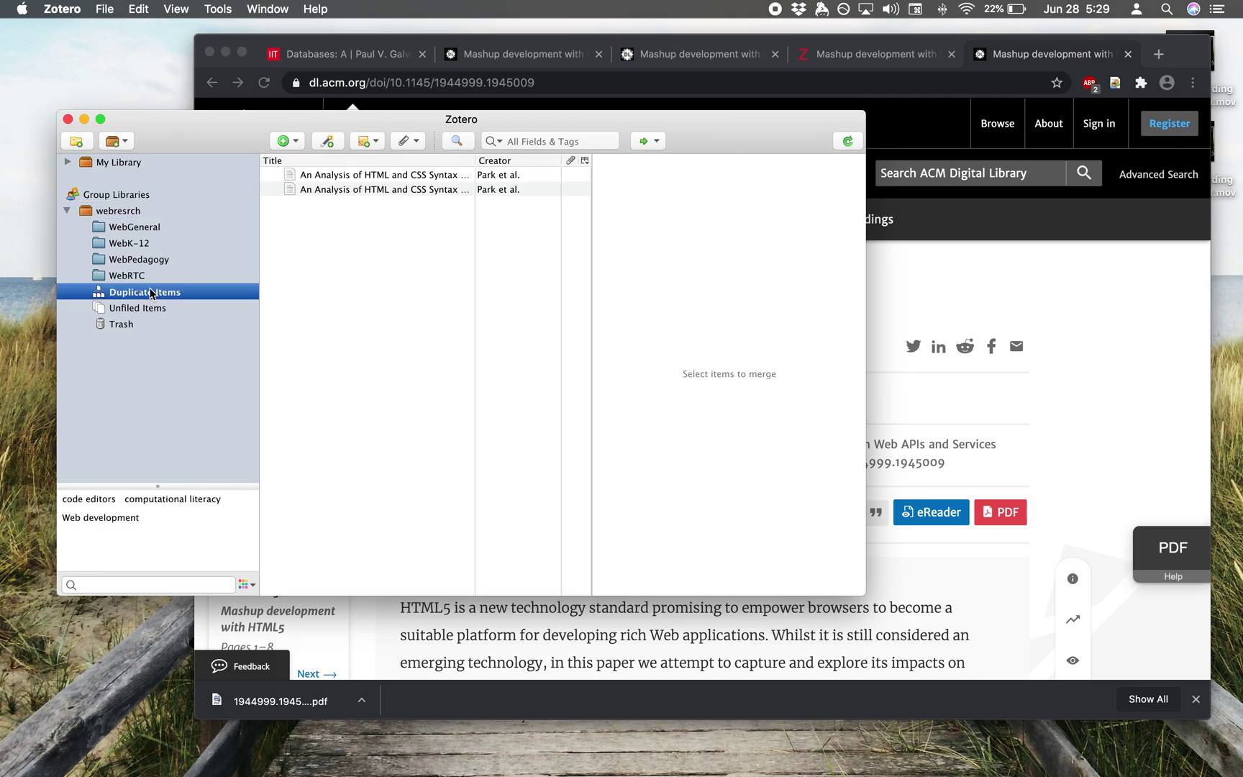
click(423, 176)
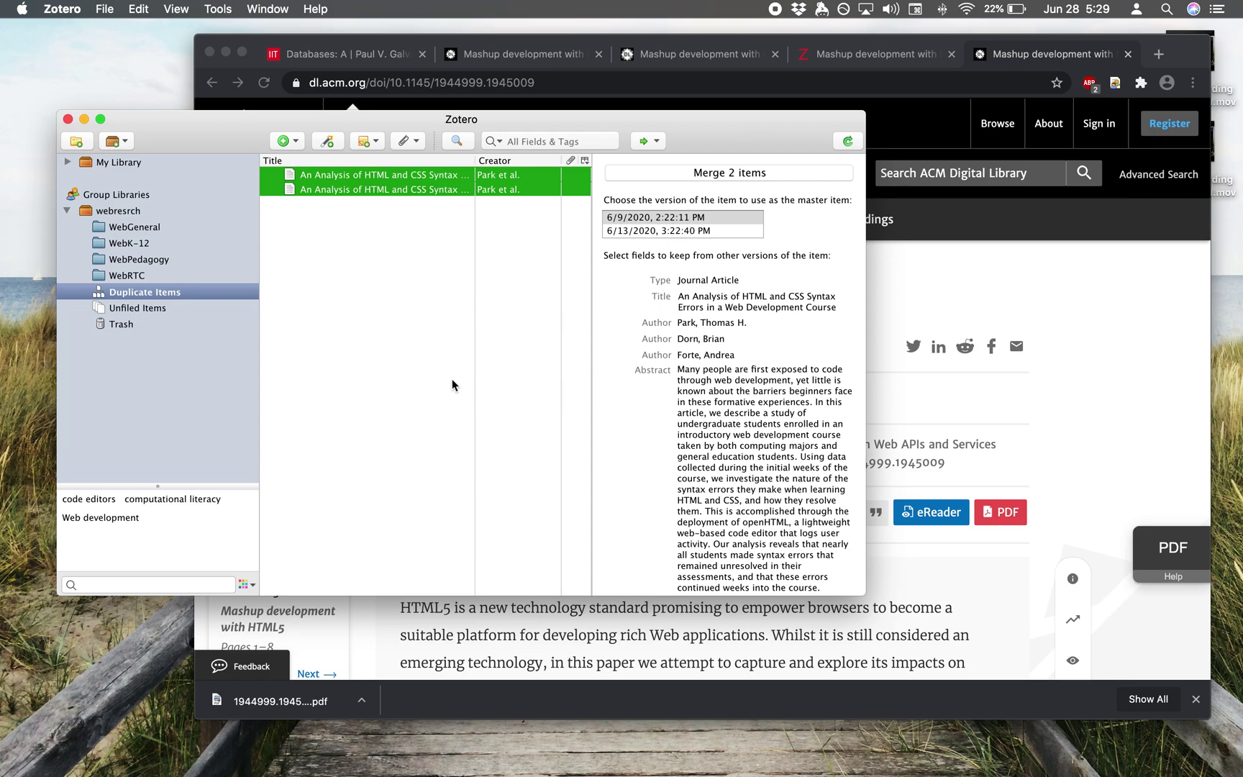
Browse the items in the group's WebGeneral, WebK-12, WebPedagogy and WebRTC collections, returning to WebPedagogy
click(161, 225)
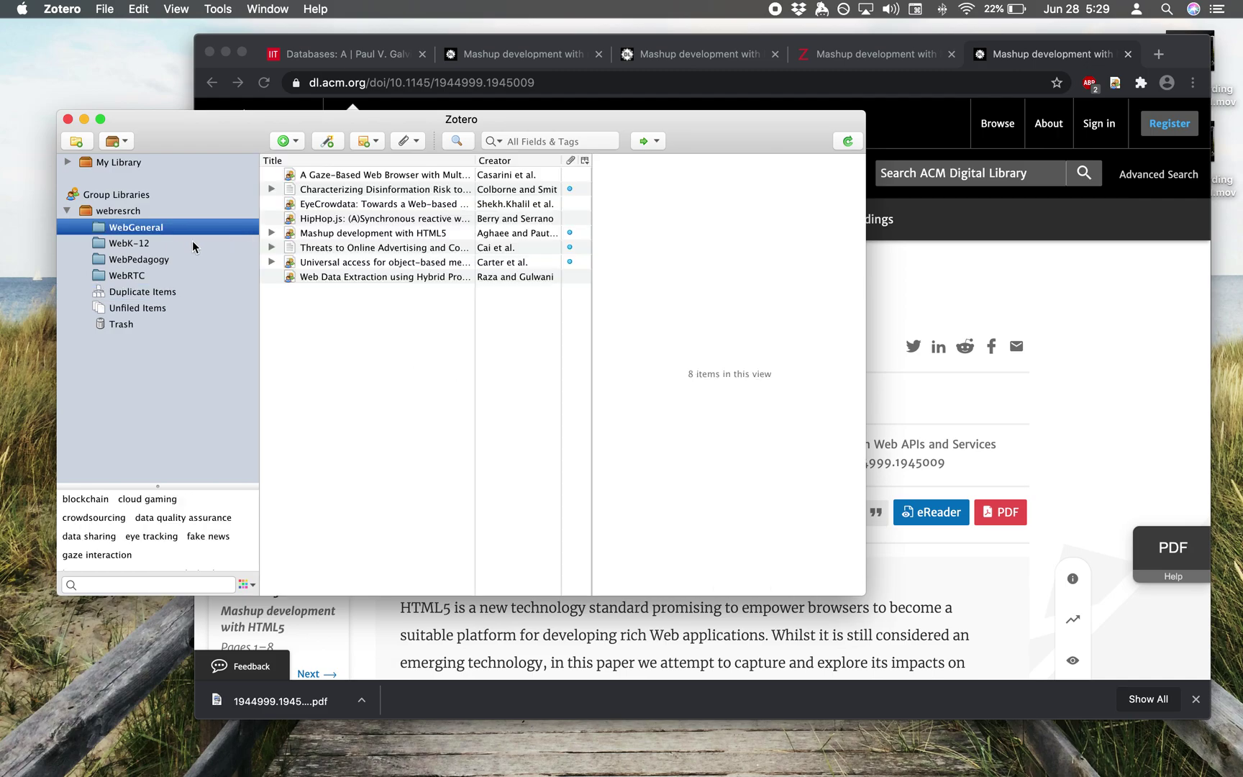
click(191, 243)
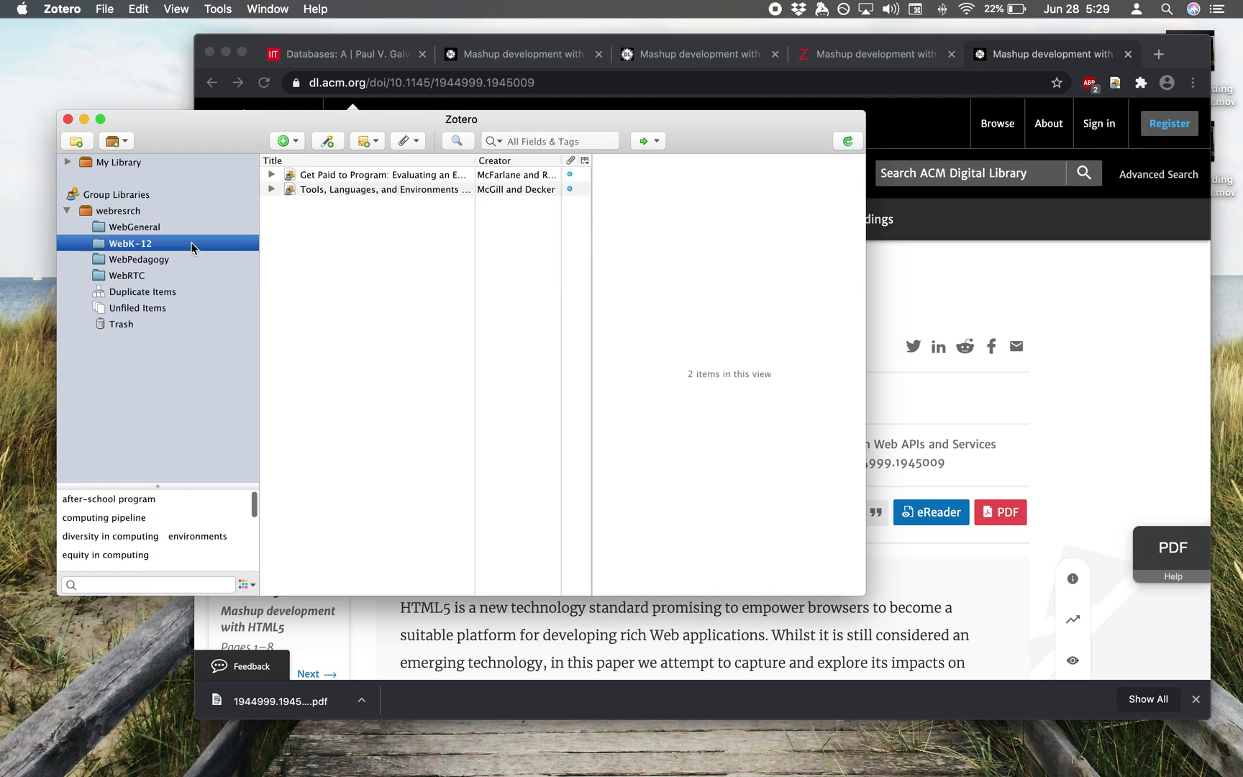
click(190, 262)
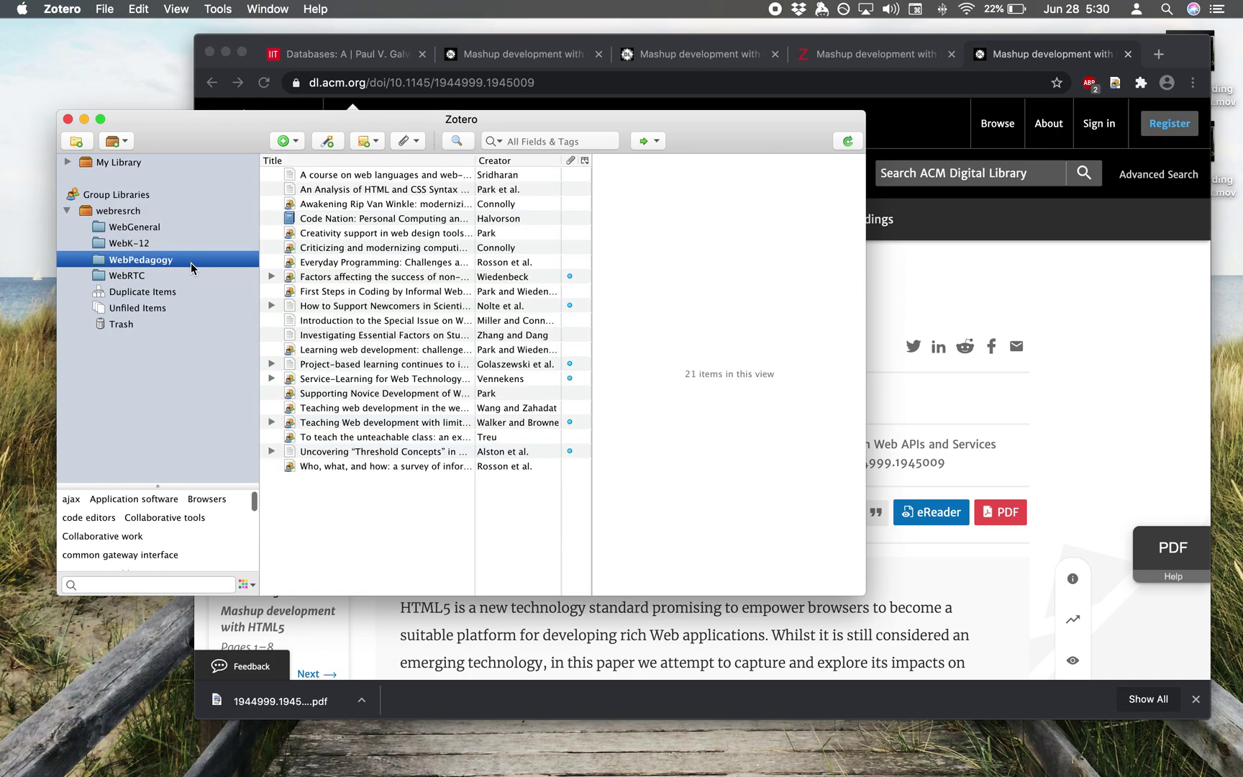
click(353, 190)
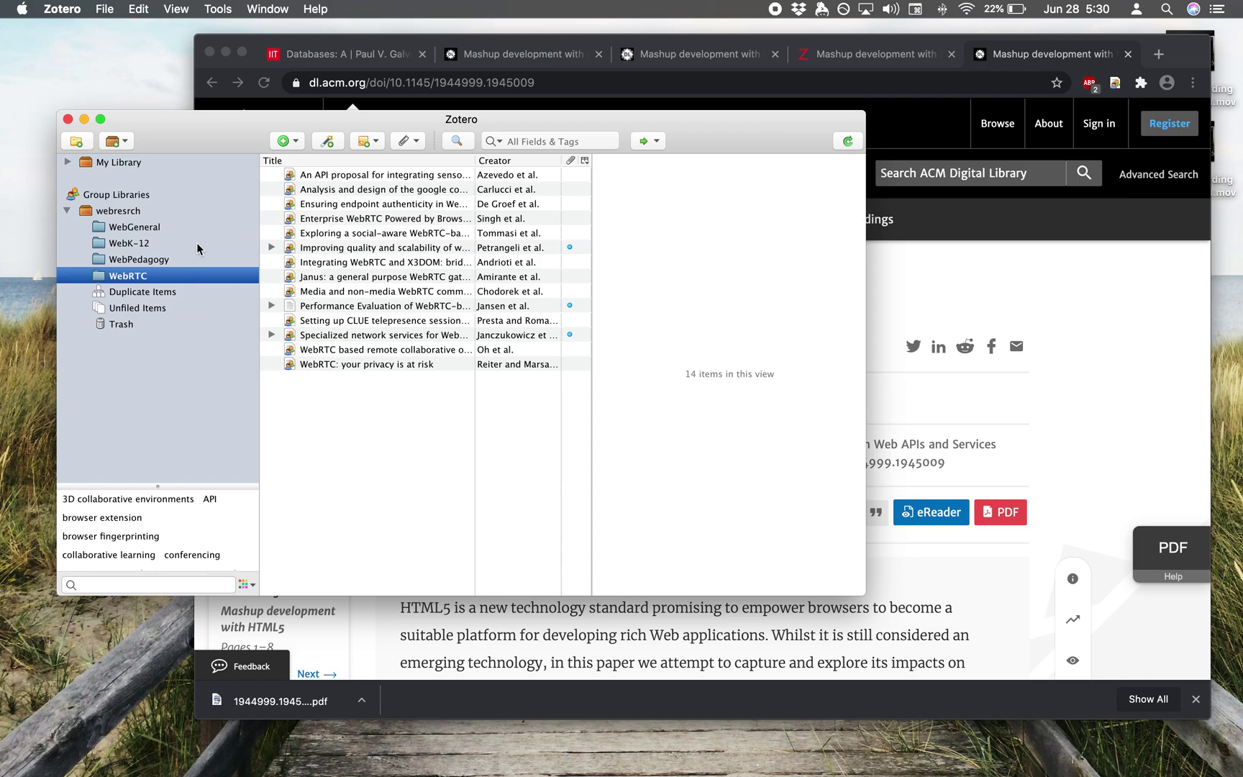
click(149, 259)
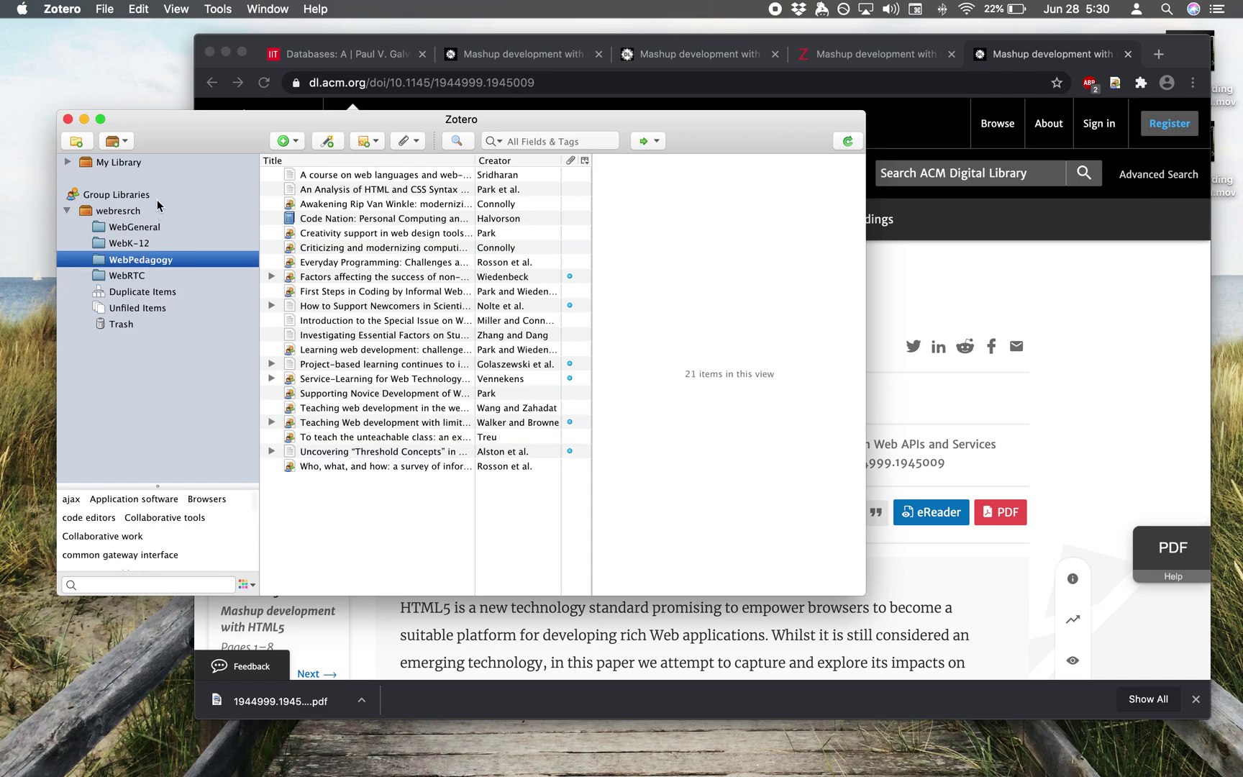